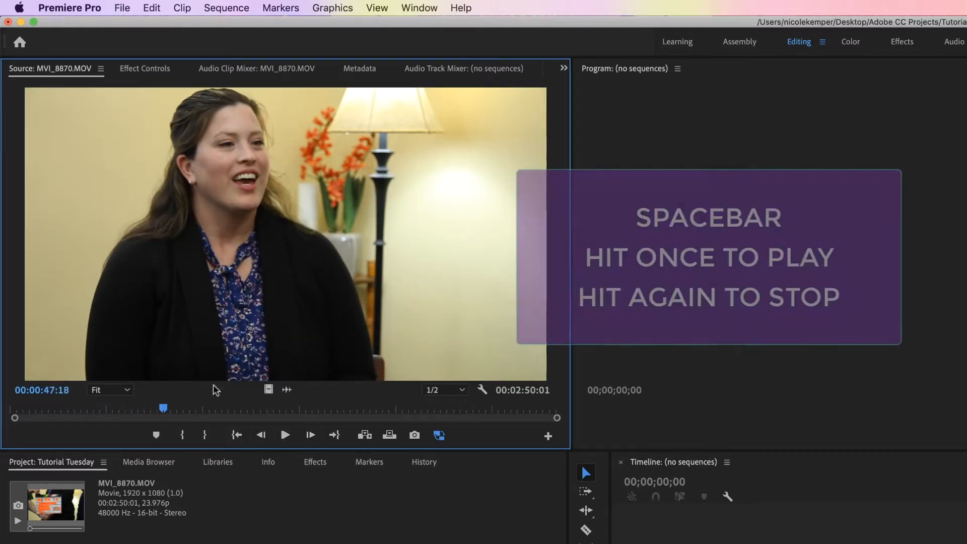
Preview the clip MVI_8870.MOV in the source monitor by playing, rewinding and stopping it.
key(space)
key(space)
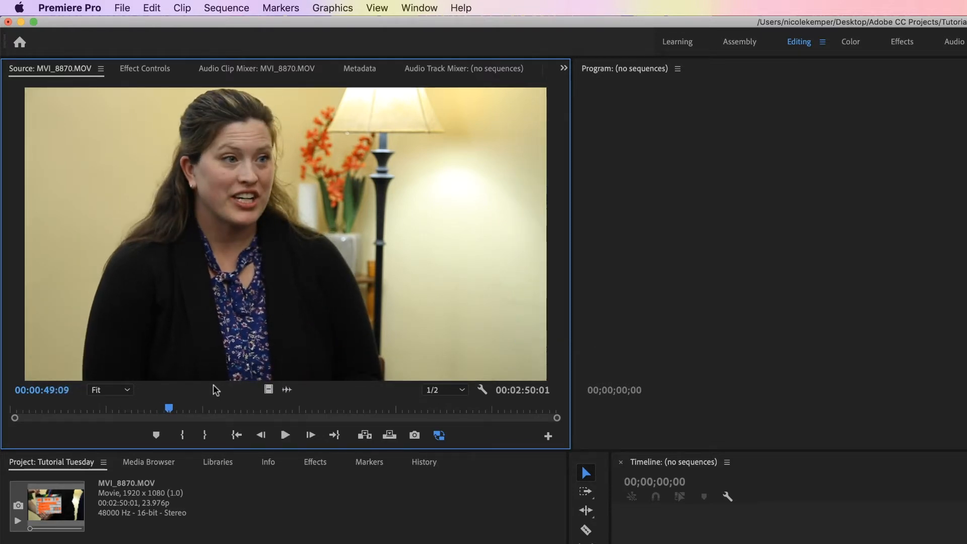
key(j)
key(k)
key(l)
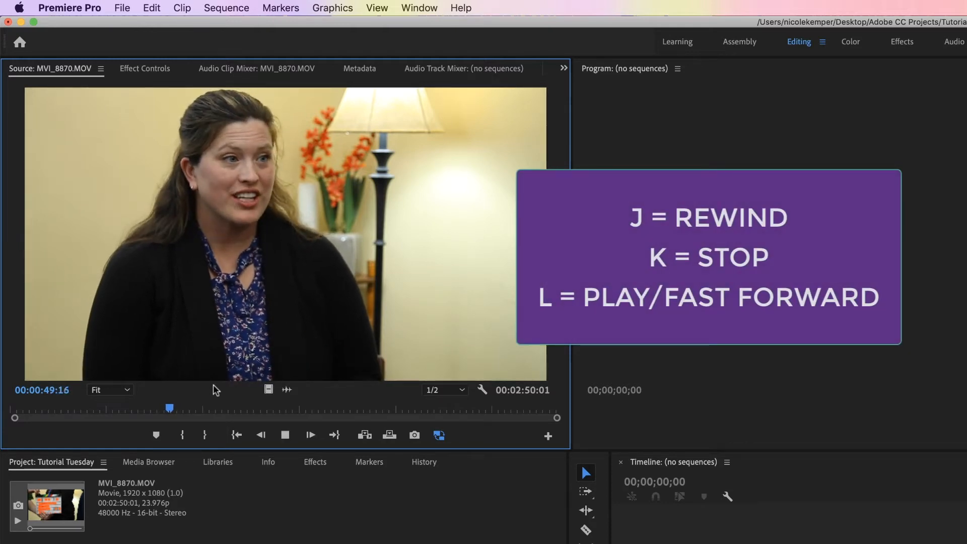
key(k)
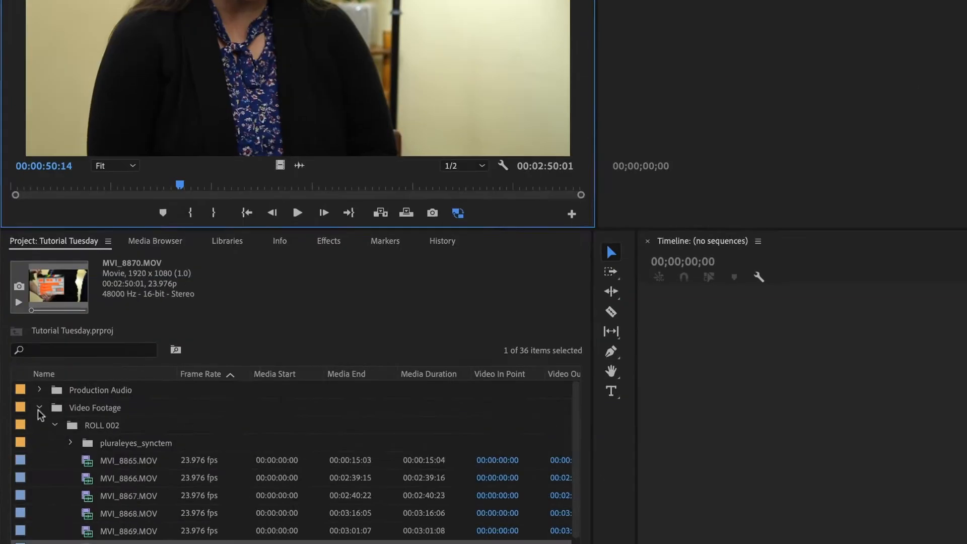
Collapse the Video Footage bin and create a new bin named "Sequences" at the project's top level.
click(39, 410)
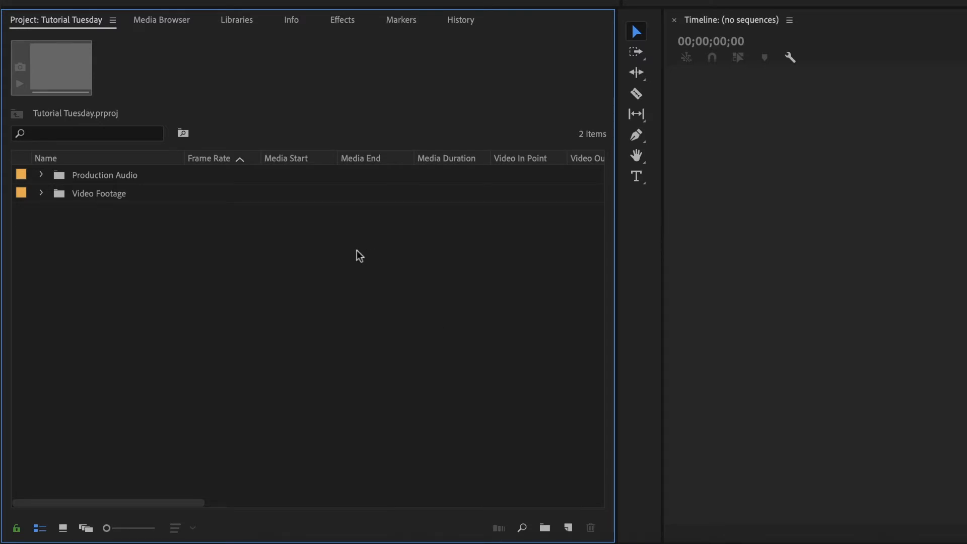
right_click(338, 251)
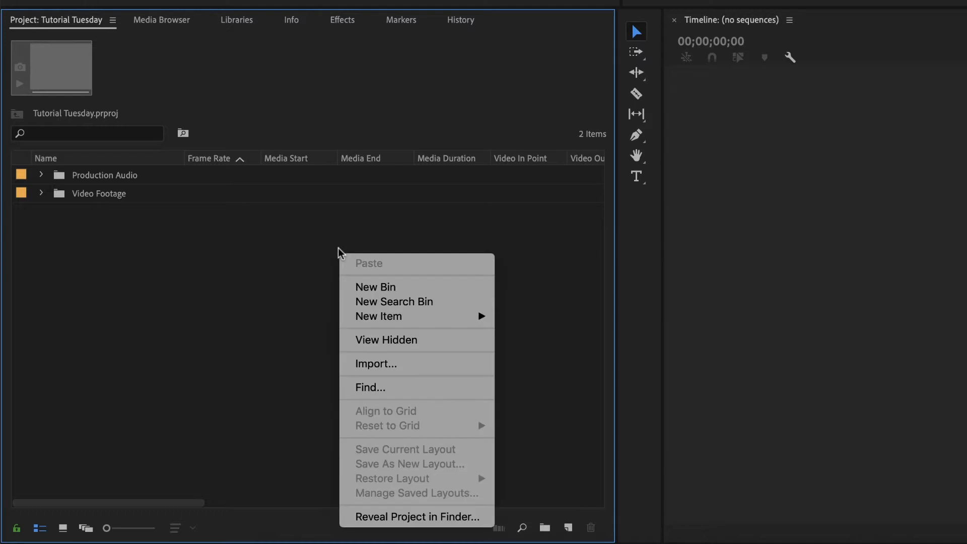
click(384, 288)
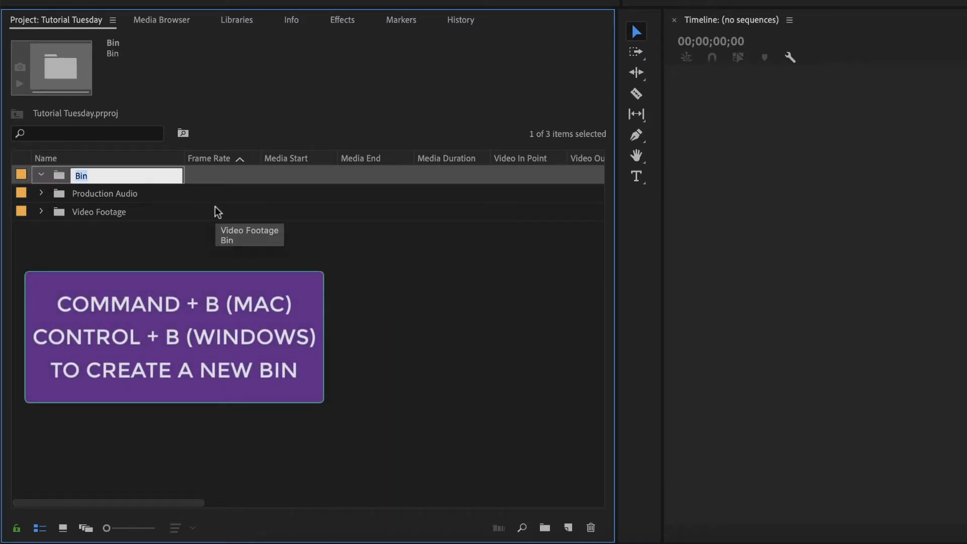
text(Sequences)
key(Tab)
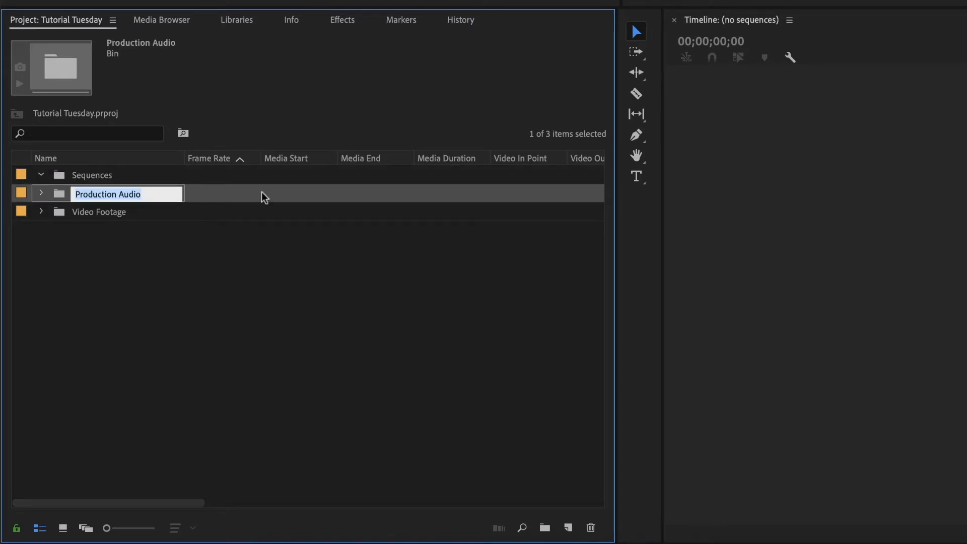
click(60, 174)
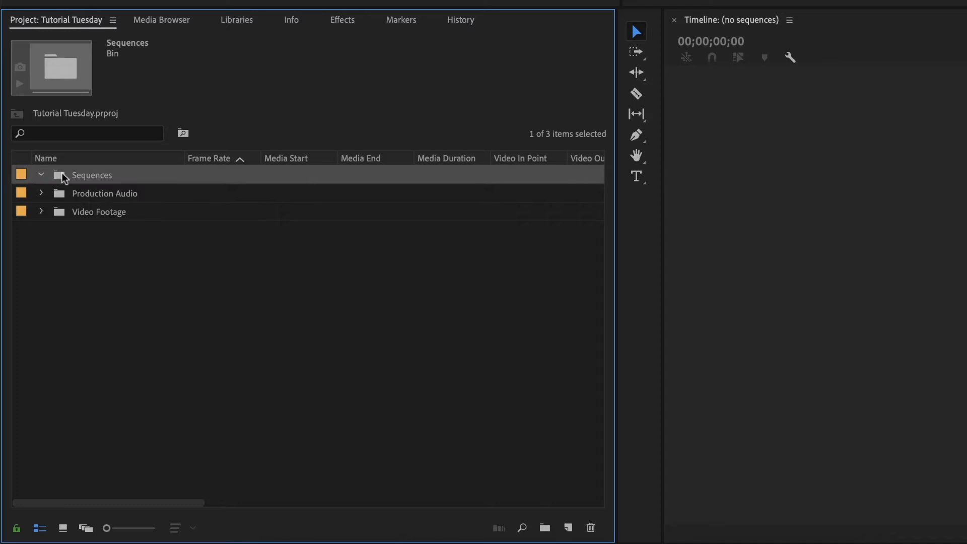
right_click(61, 175)
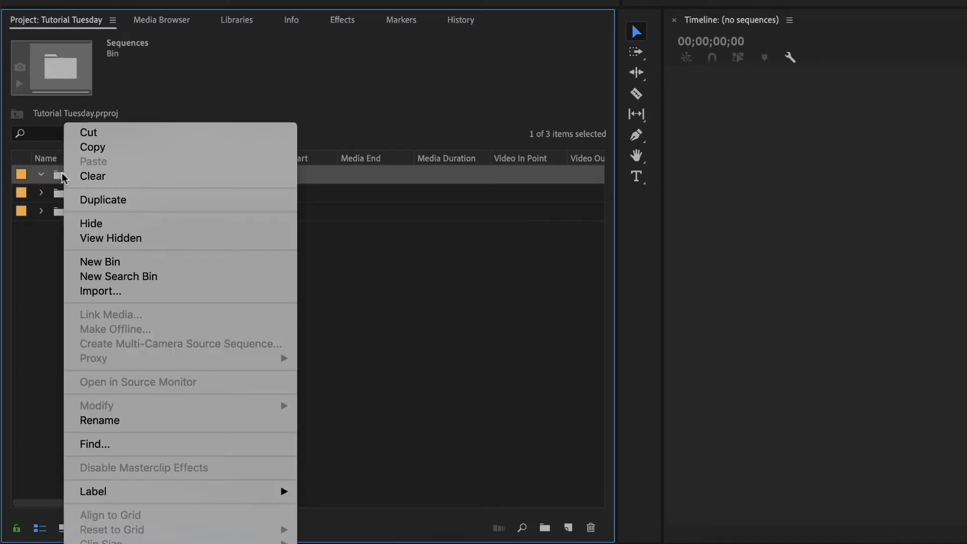
click(21, 305)
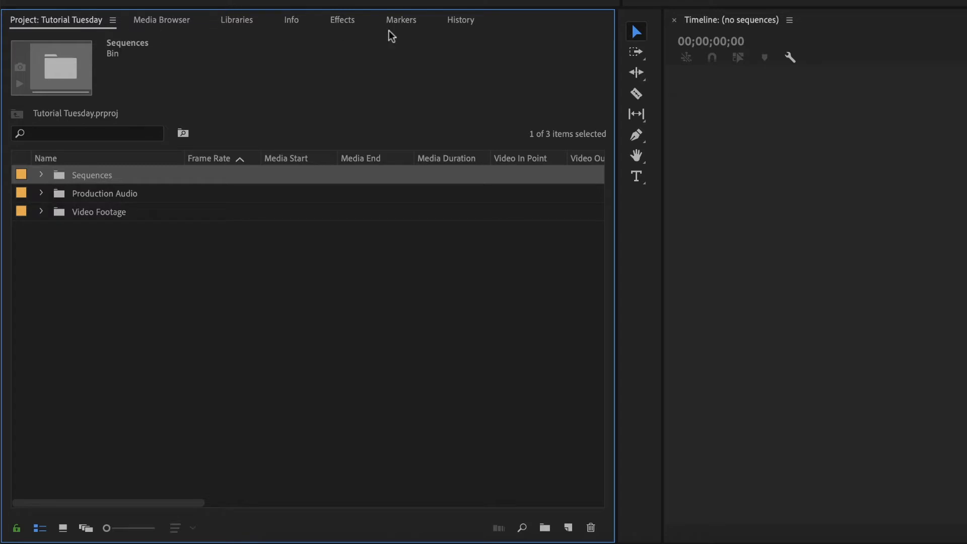
Create a new sequence named "Sample sequence" inside the Sequences bin with the DSLR 1080p24 preset.
double_click(60, 176)
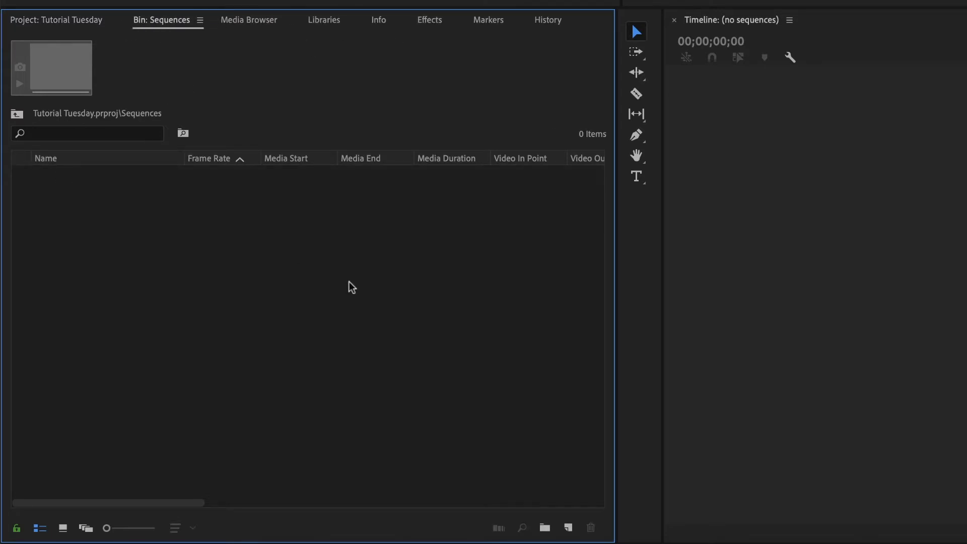
right_click(135, 202)
mouse_move(202, 272)
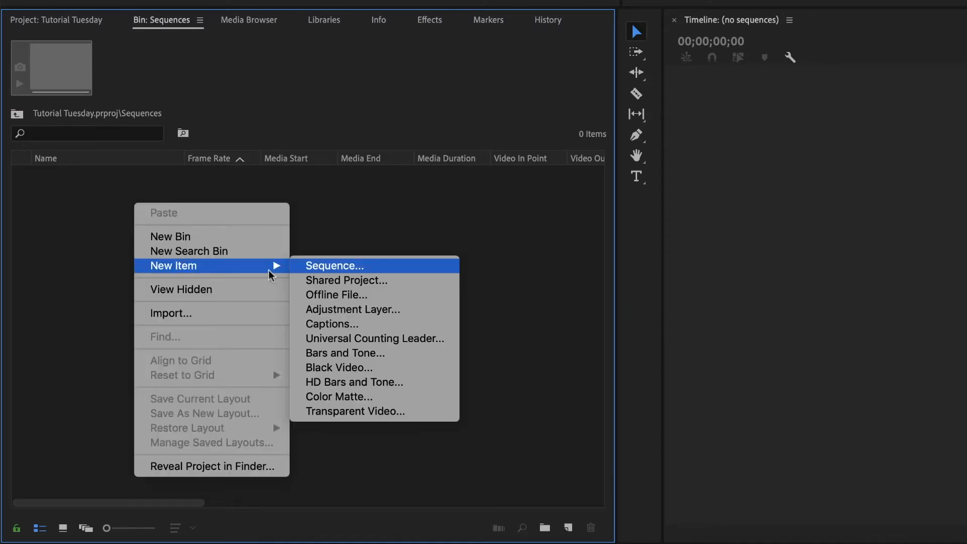
click(334, 266)
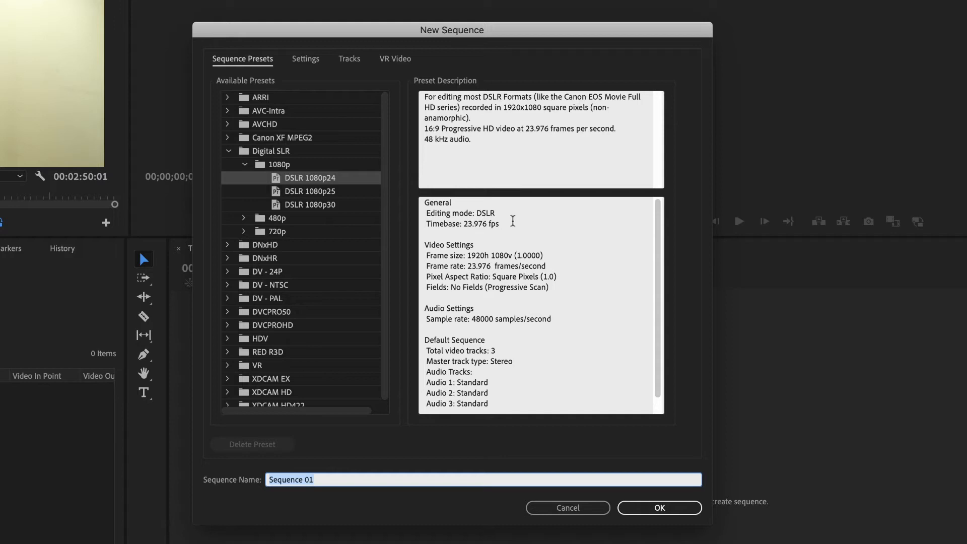
click(228, 152)
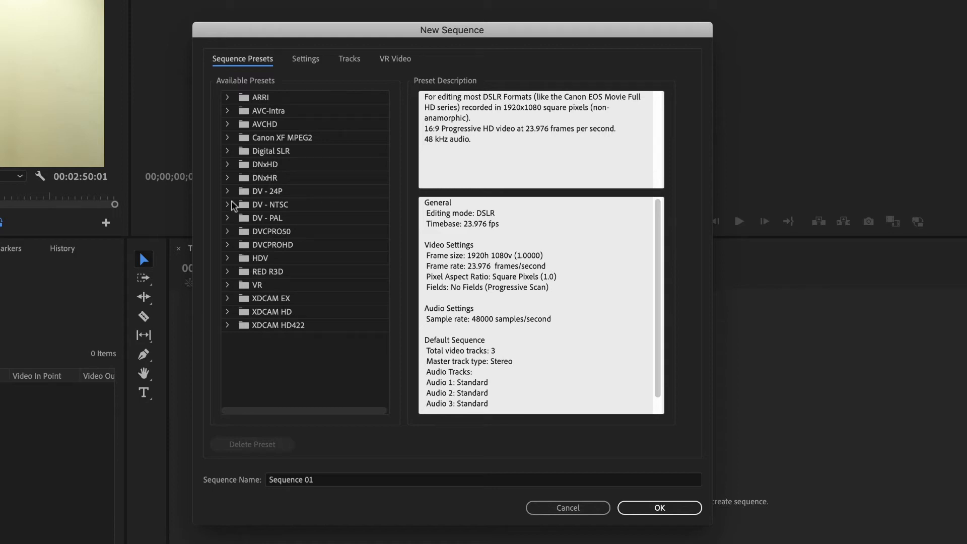
click(228, 151)
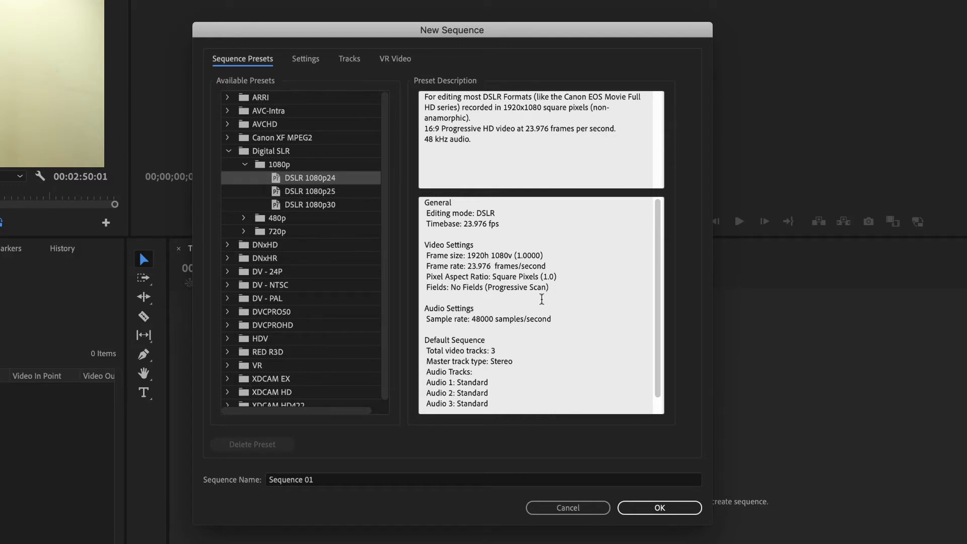
click(343, 482)
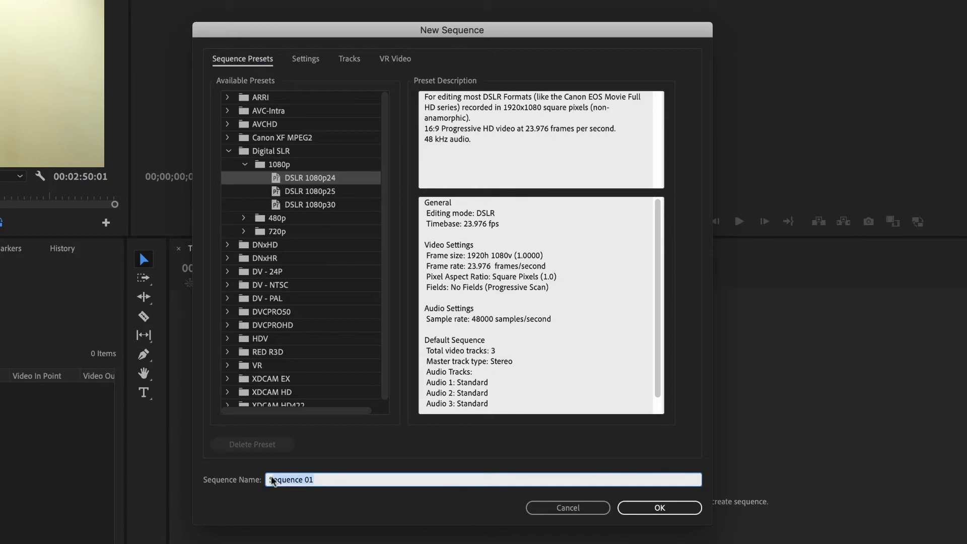
text(Sample sequence)
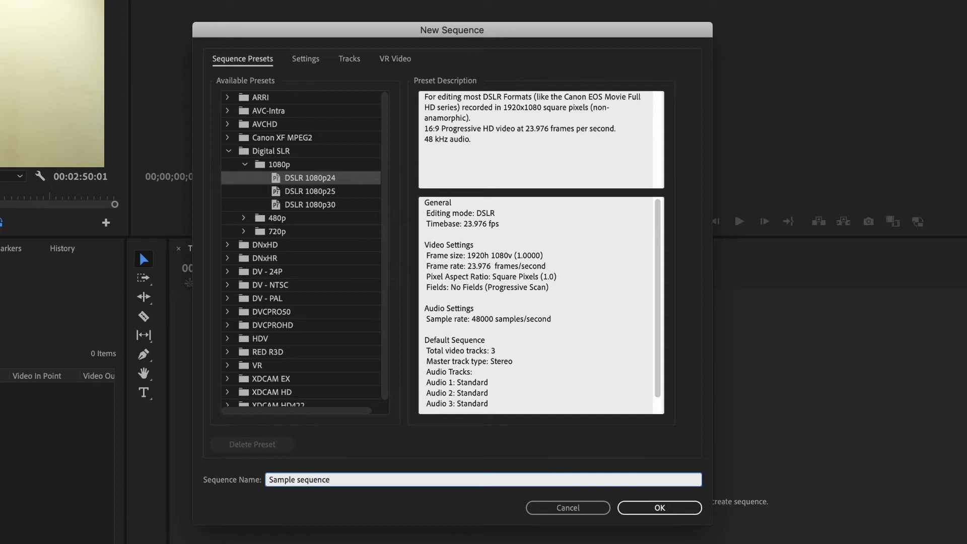
key(Return)
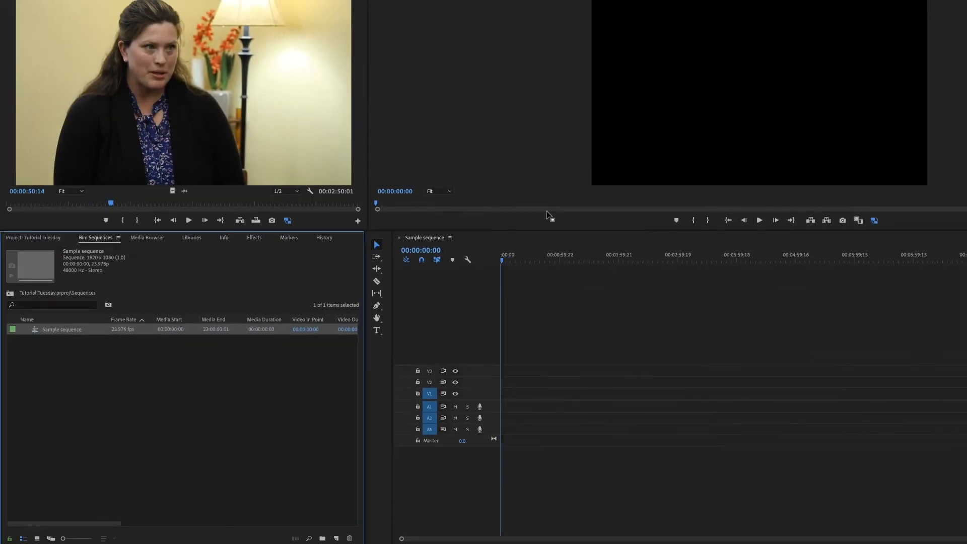
Place the clip MVI_8865.MOV from the Video Footage bin at the start of the sequence on tracks V1 and A1.
drag(503, 260, 464, 264)
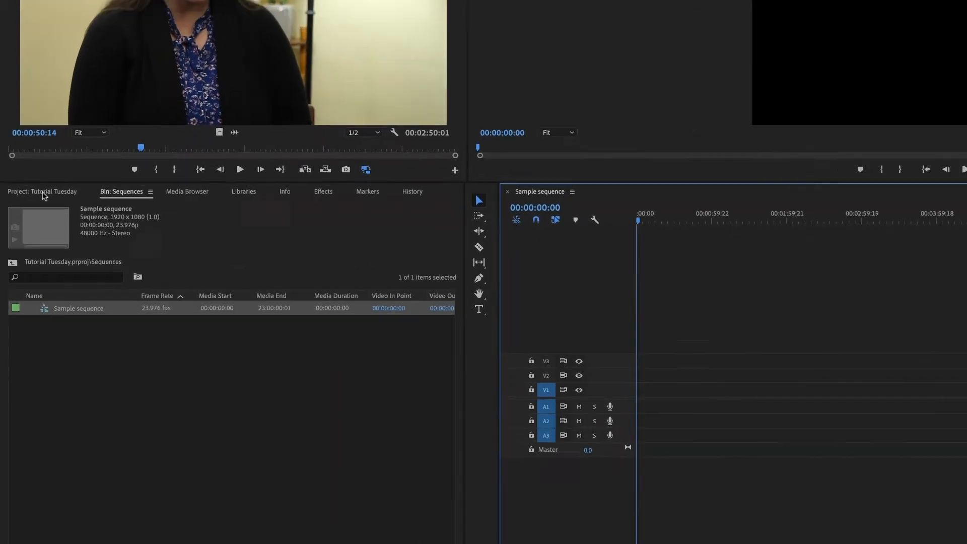
click(43, 195)
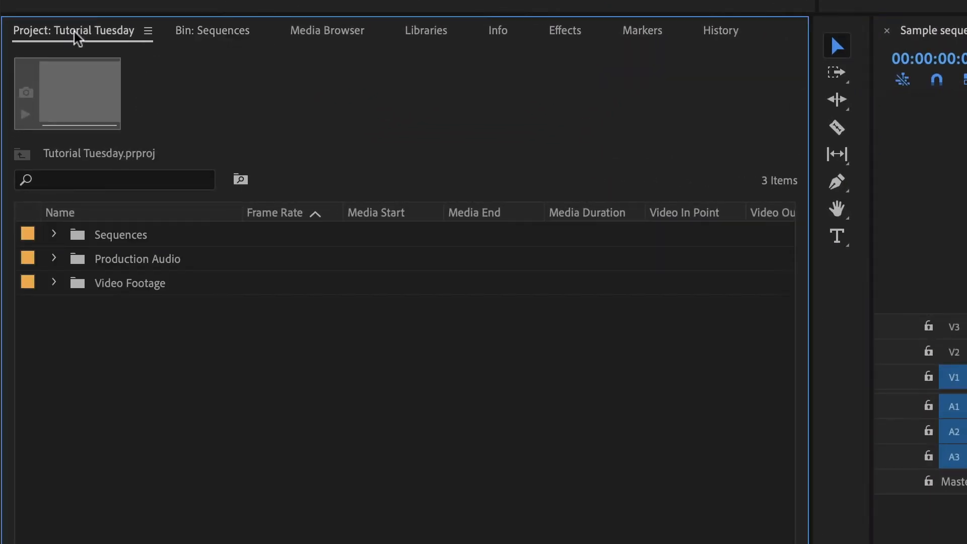
click(54, 283)
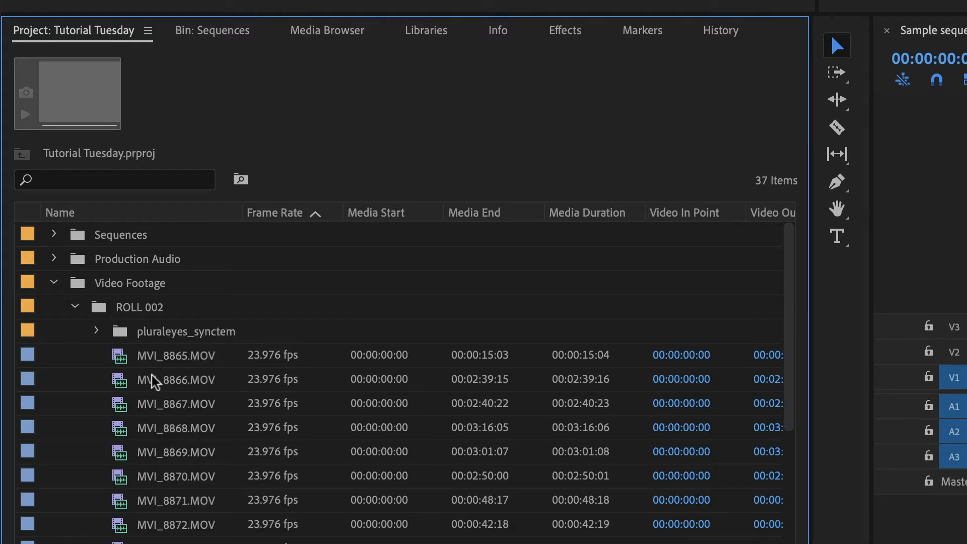
drag(120, 356, 759, 356)
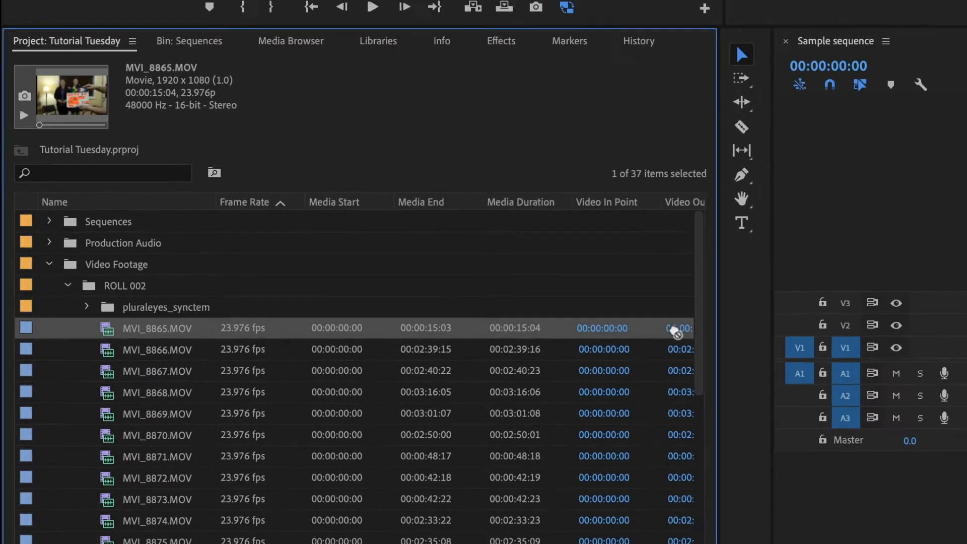
drag(674, 332, 783, 307)
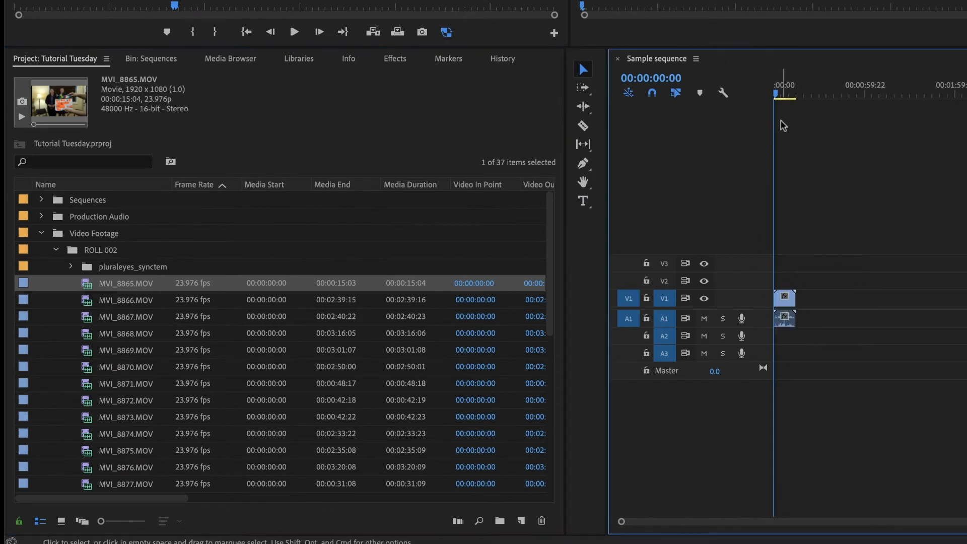
Scrub the playhead through the clip at the start of the timeline, stopping at 00:00:04:15.
drag(776, 94, 785, 95)
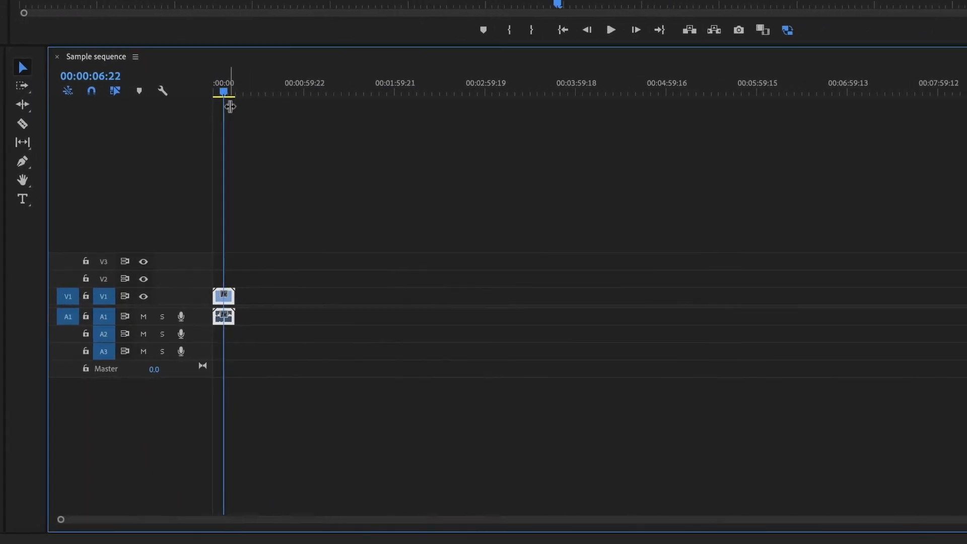
click(211, 92)
drag(211, 92, 218, 92)
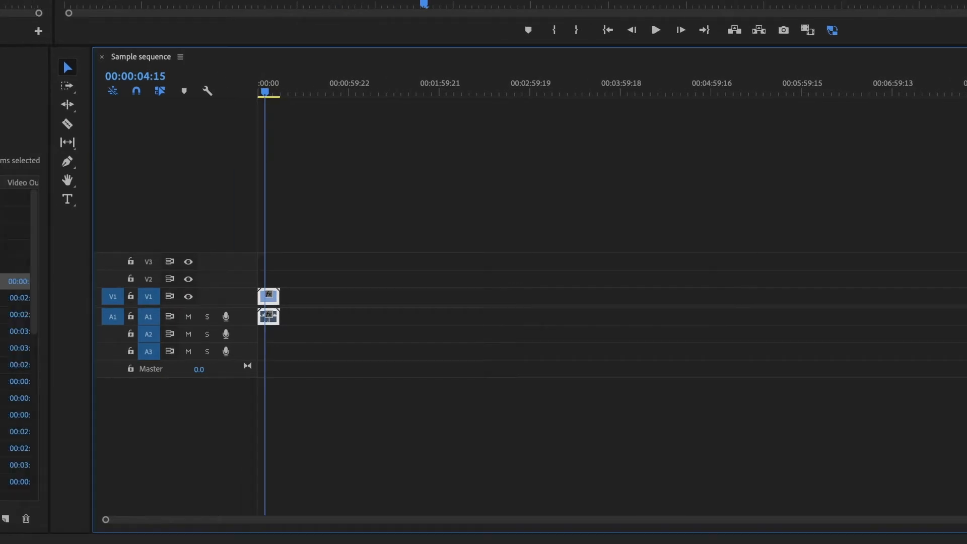
Create a second sequence named "Sample sequence different" in the Sequences bin with the DSLR 1080p24 preset.
click(32, 57)
click(177, 350)
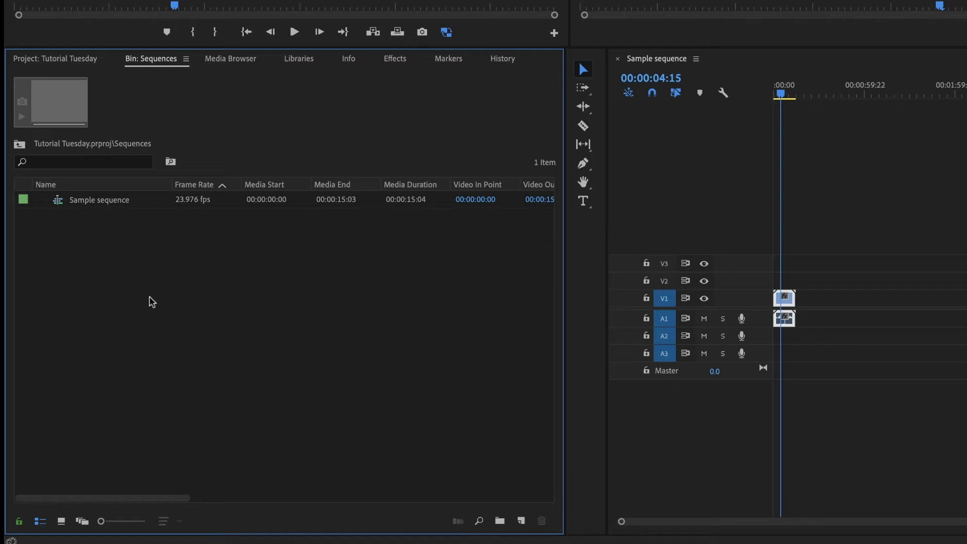
key(super+n)
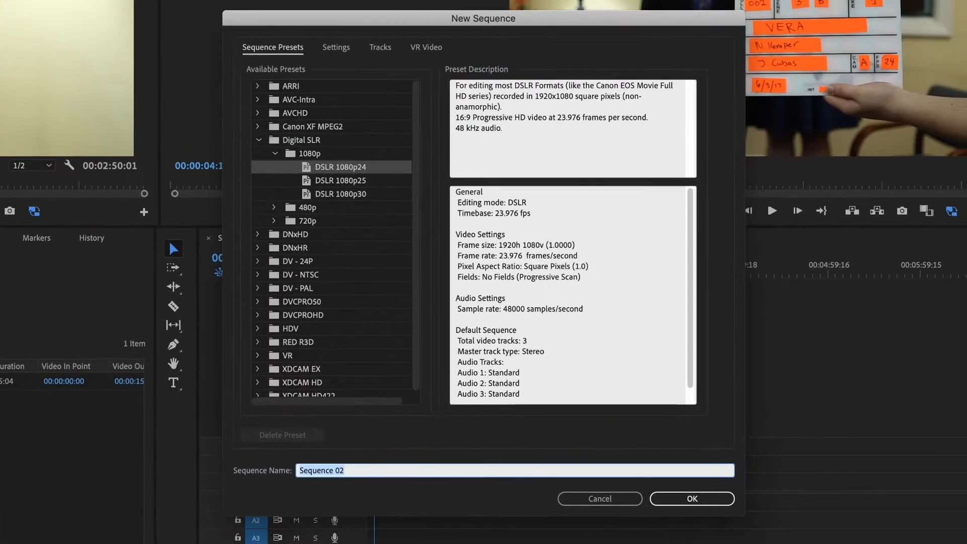
text(Sample)
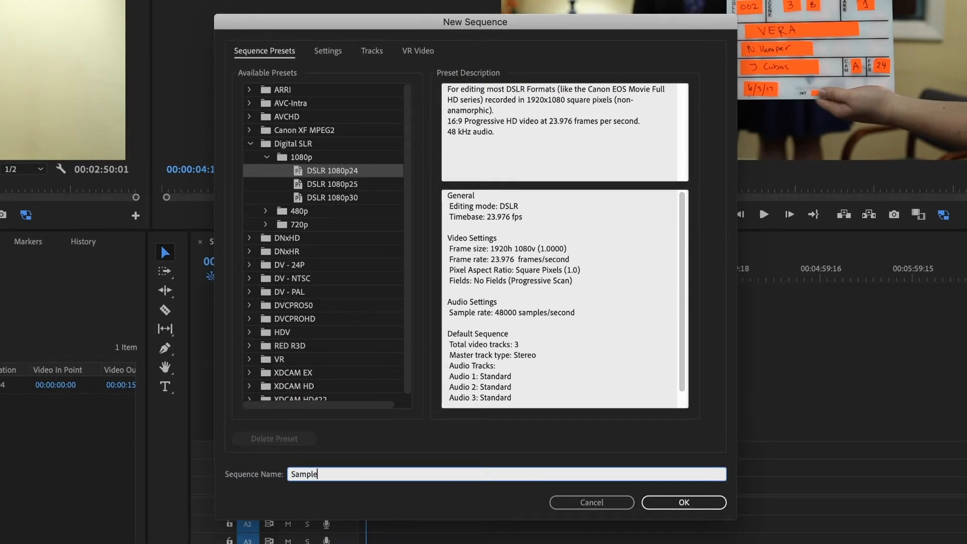
text( sequence different)
key(Return)
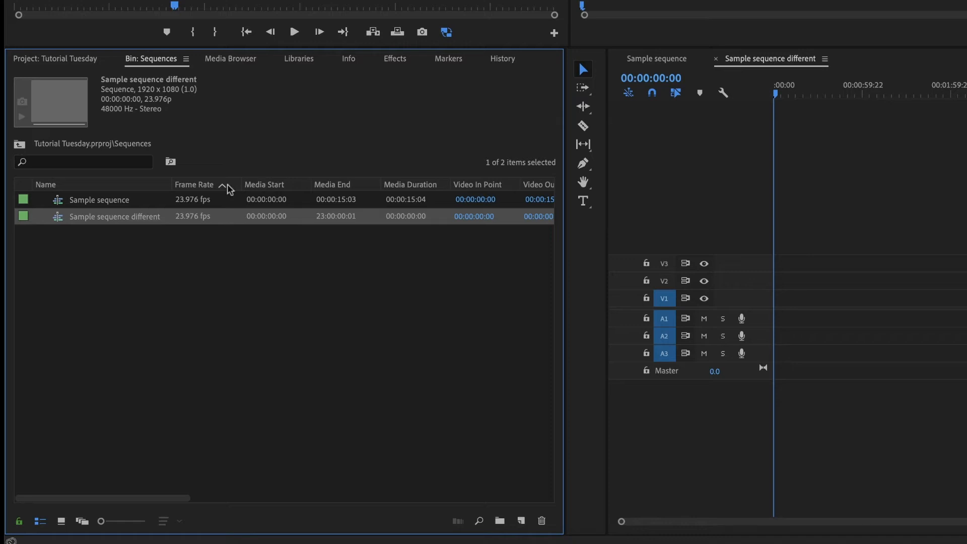
Change the editing mode of "Sample sequence different" to HDV 1080p in its sequence settings.
click(56, 200)
click(60, 219)
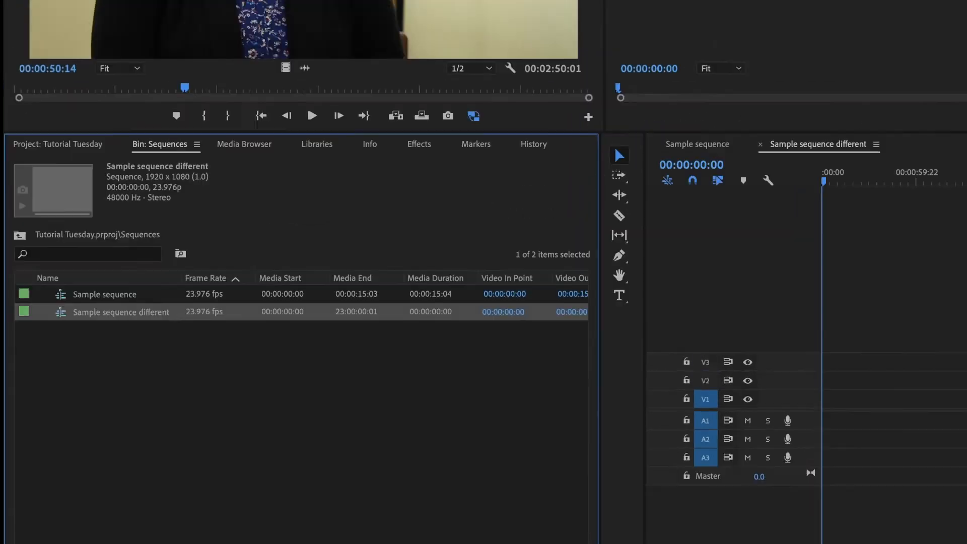
click(324, 11)
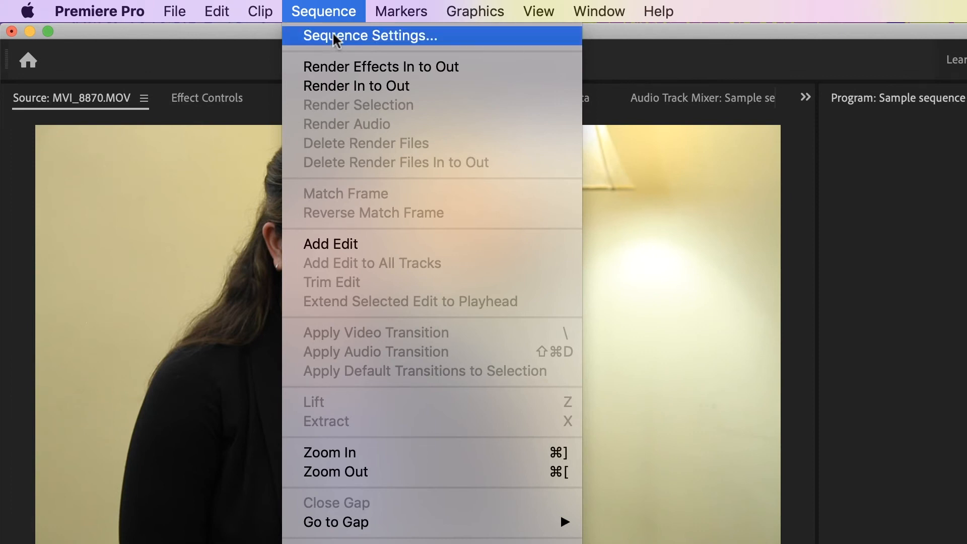
click(340, 37)
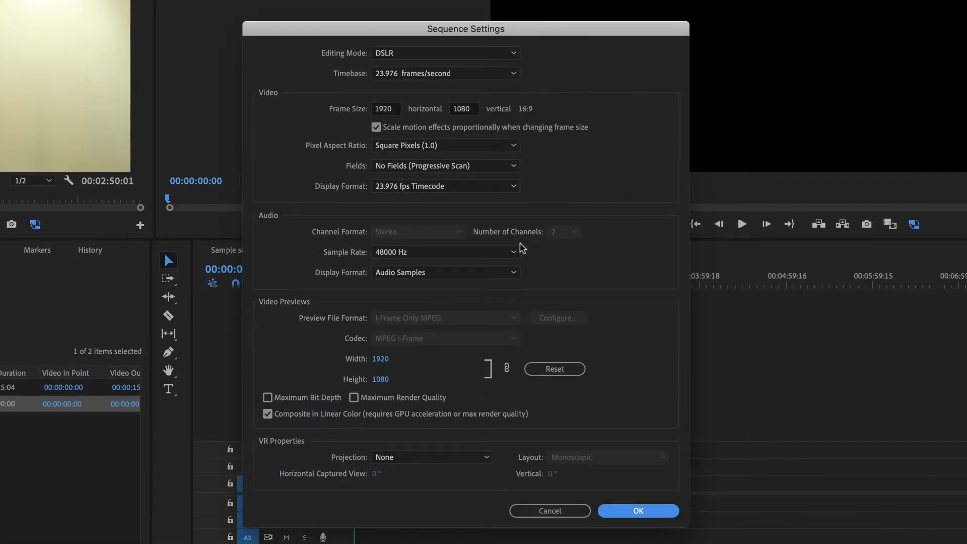
click(495, 56)
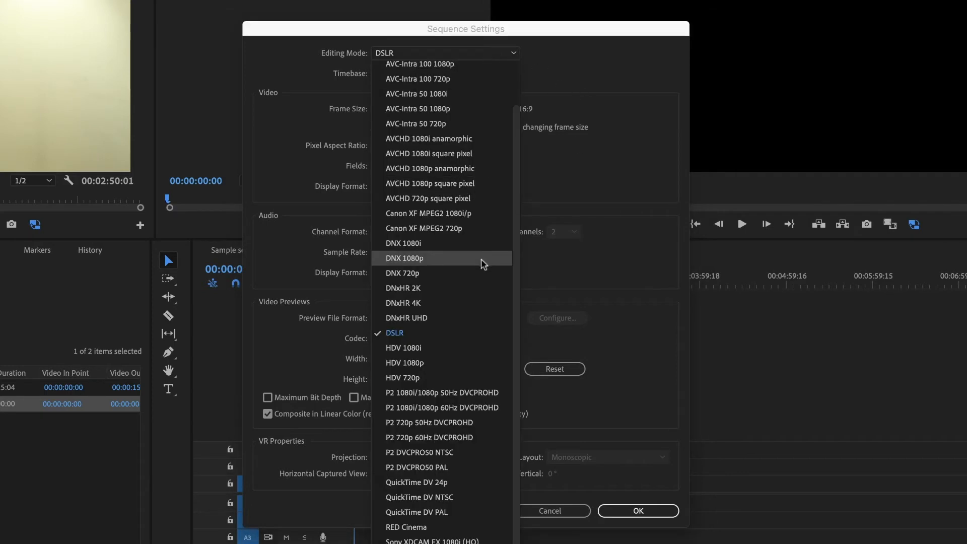
click(465, 368)
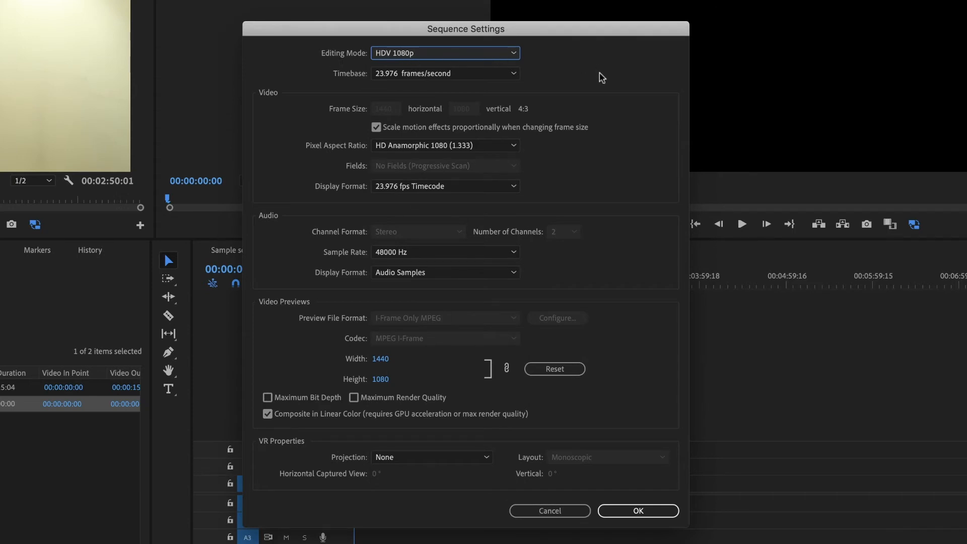
click(637, 511)
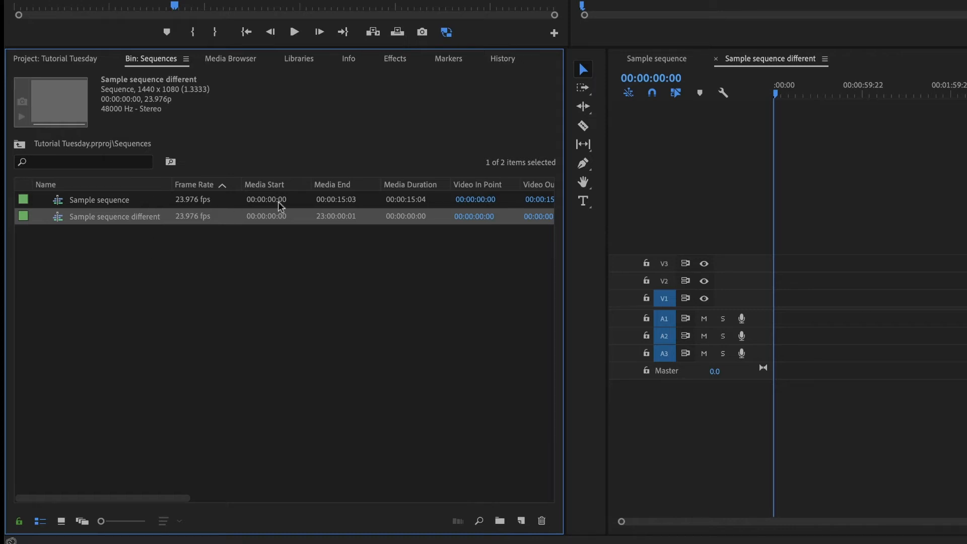
Compare the contents of "Sample sequence" and "Sample sequence different" in the timeline, ending on "Sample sequence different".
click(656, 58)
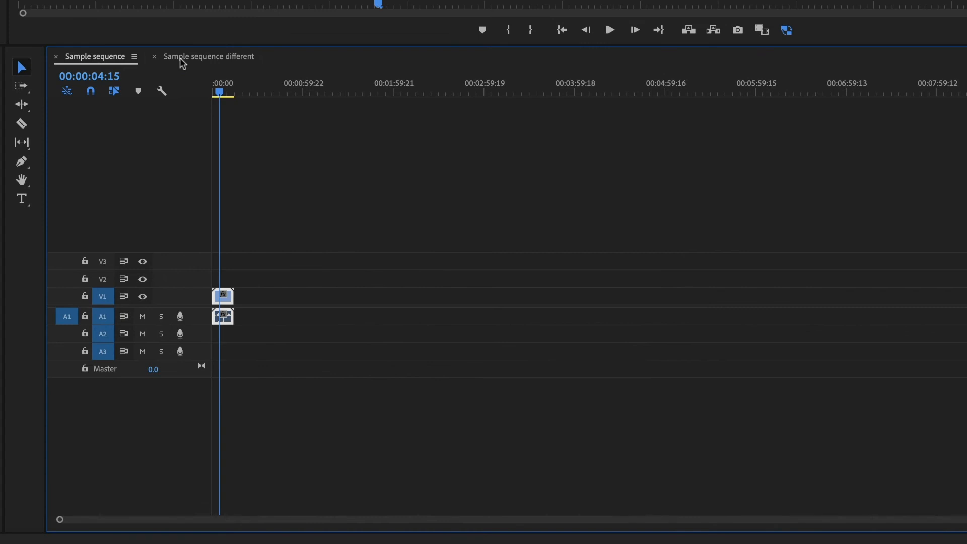
click(182, 60)
click(81, 58)
click(207, 64)
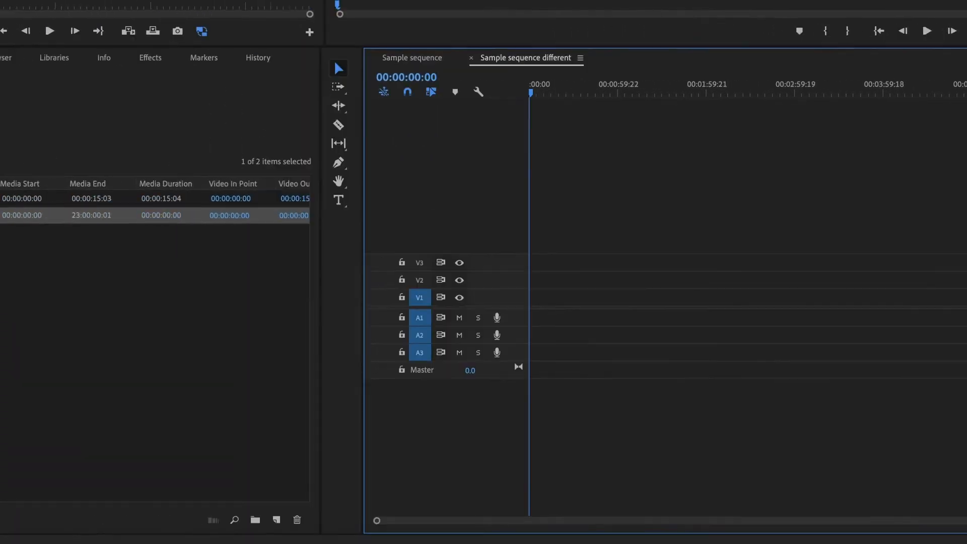
Place MVI_8865.MOV at the start of "Sample sequence different", changing the sequence settings to match the clip, and scrub to 00:00:04:06.
drag(85, 286, 766, 307)
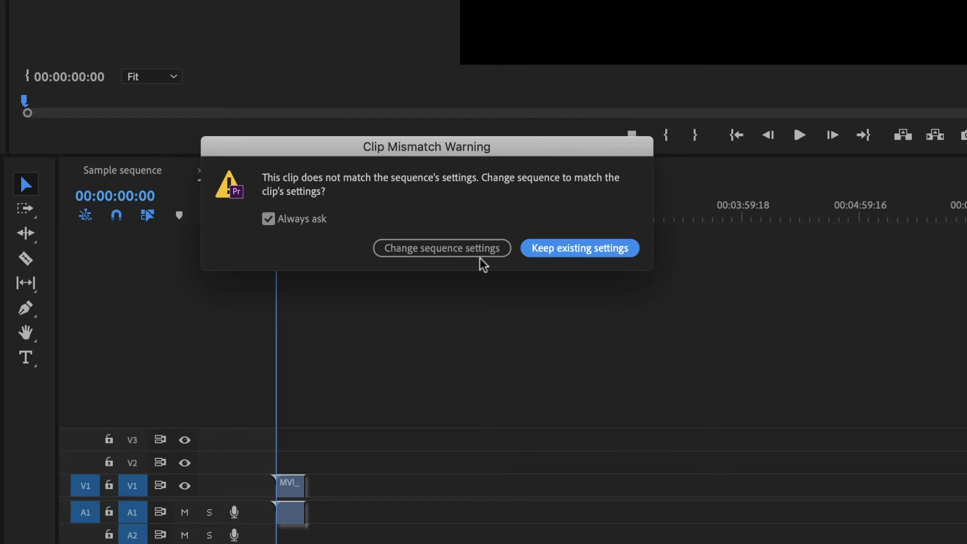
click(443, 248)
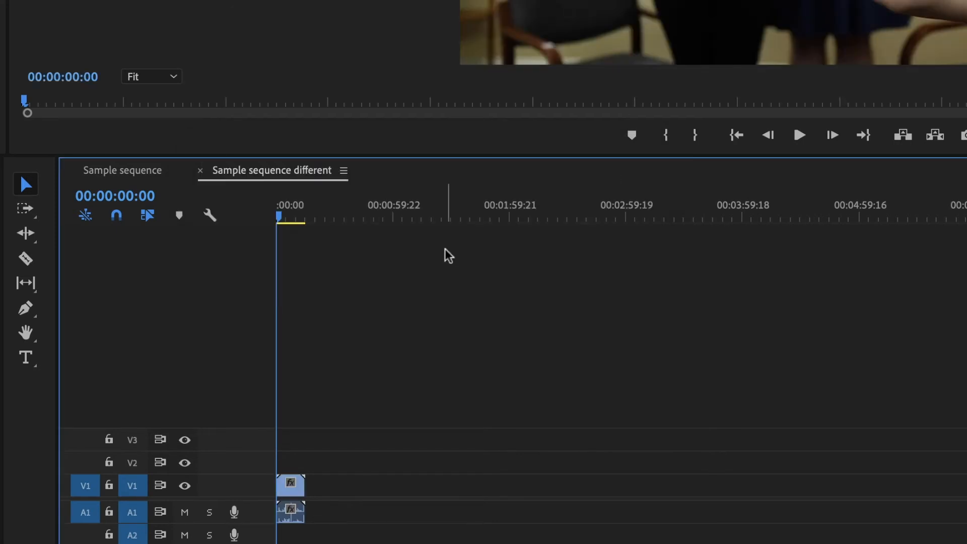
drag(306, 218, 267, 216)
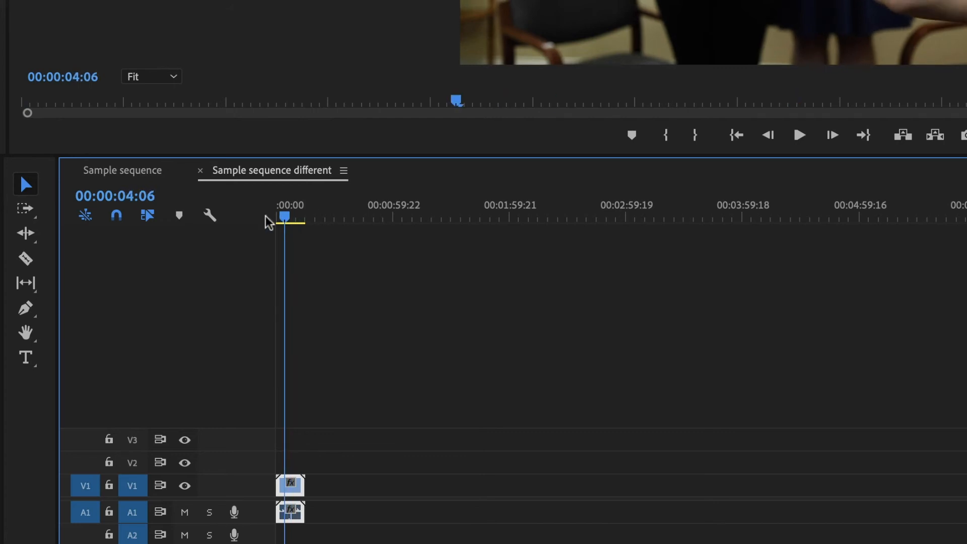
Review the sequence settings of "Sample sequence different", checking the editing mode and frame size.
click(316, 11)
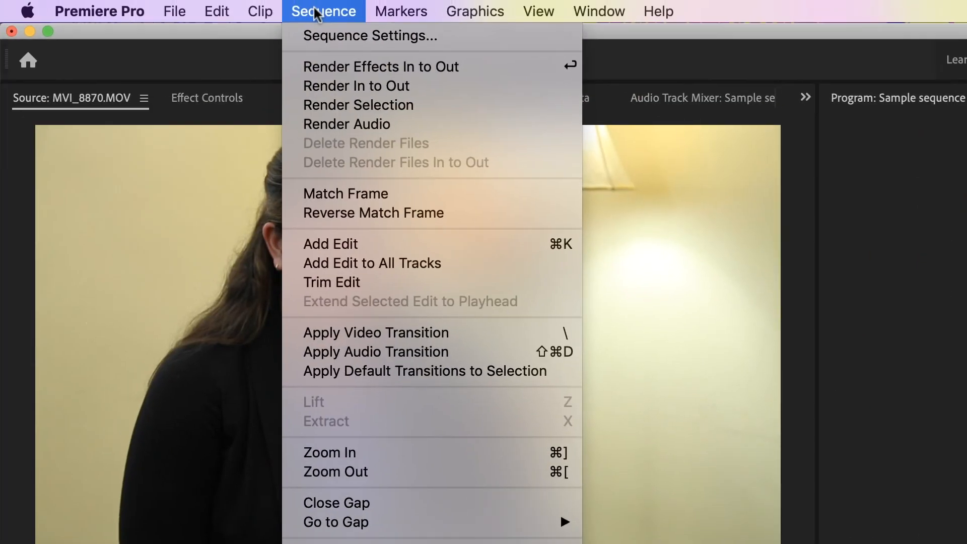
click(316, 37)
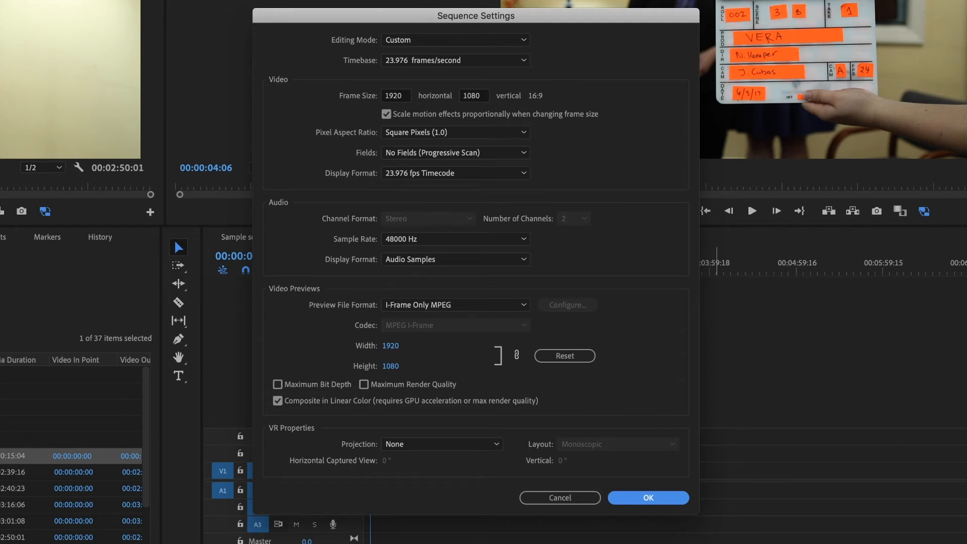
click(660, 497)
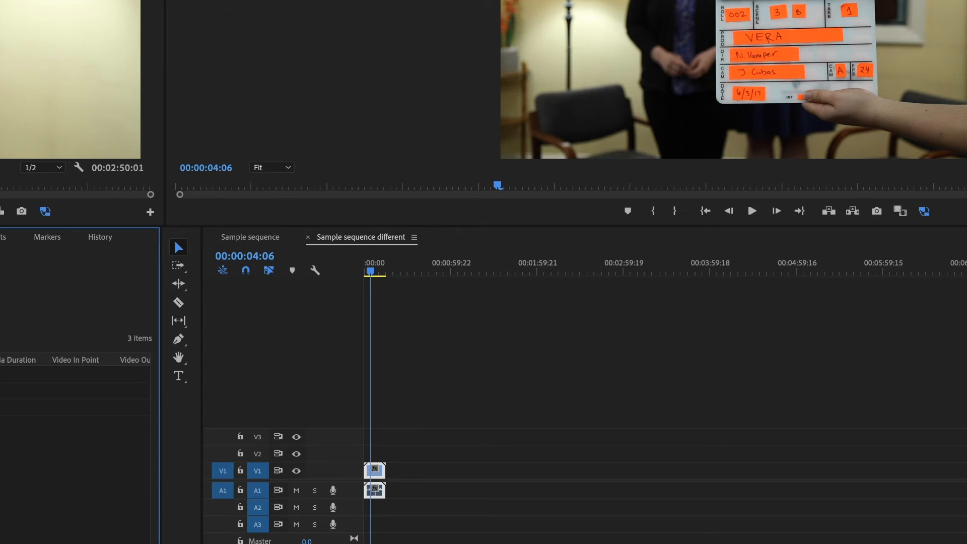
Add MVI_8873.MOV and MVI_8876.MOV from the Video Footage bin after the first clip in "Sample sequence" and return the playhead to the start.
click(248, 239)
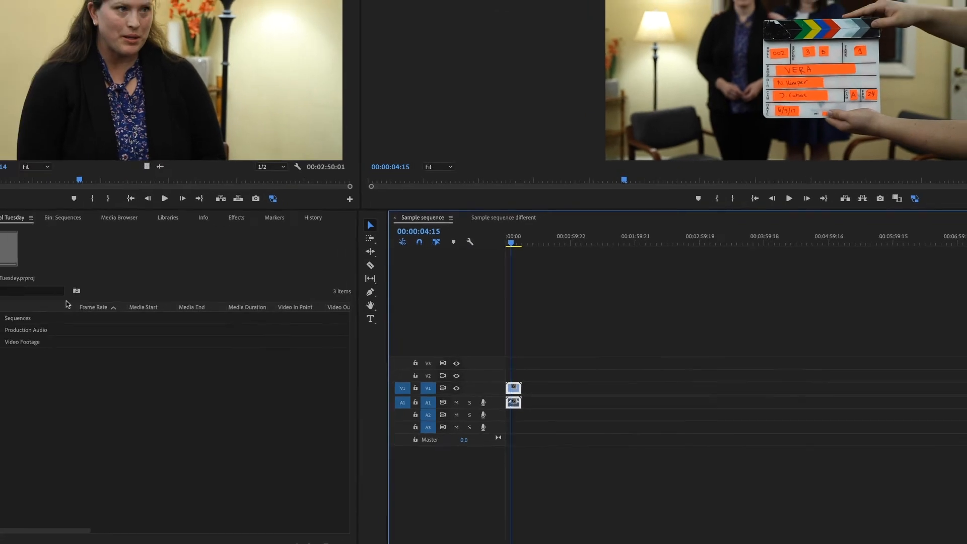
click(26, 334)
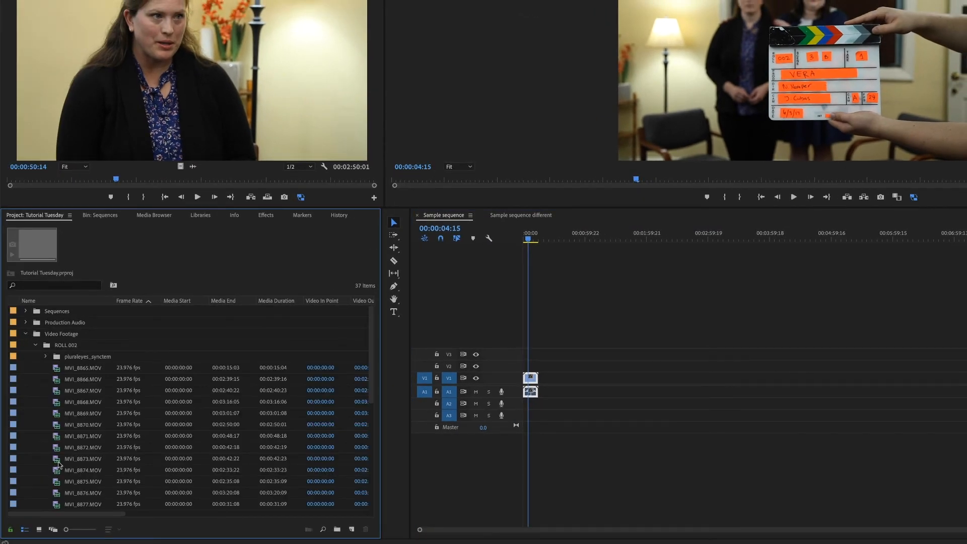
drag(58, 462, 536, 386)
drag(59, 494, 586, 395)
mouse_move(535, 238)
mouse_down()
mouse_move(633, 243)
mouse_move(524, 241)
mouse_up()
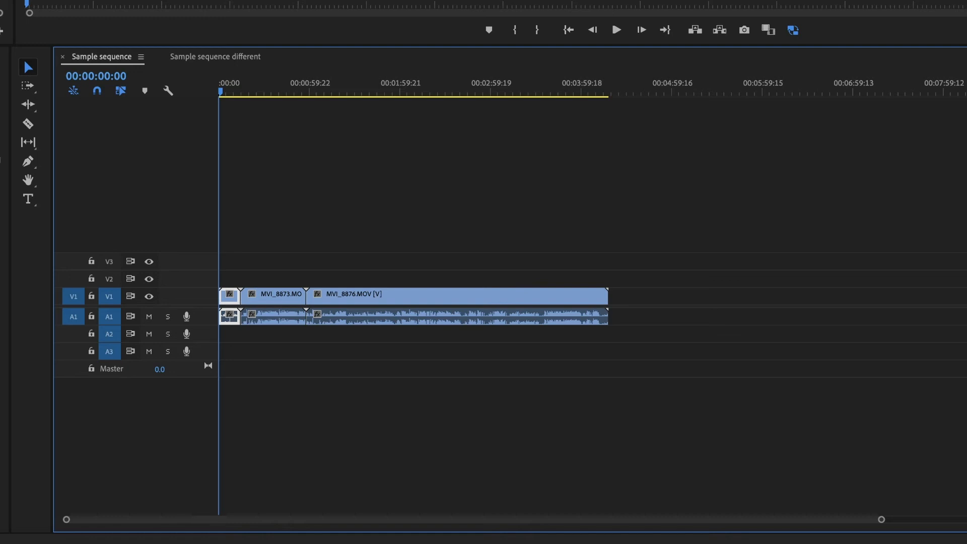
Place the video of MVI_8870.MOV on track V2, starting above MVI_8873.MOV, and scrub the playhead to 00:01:20:17.
drag(3, 23, 237, 279)
drag(235, 92, 255, 91)
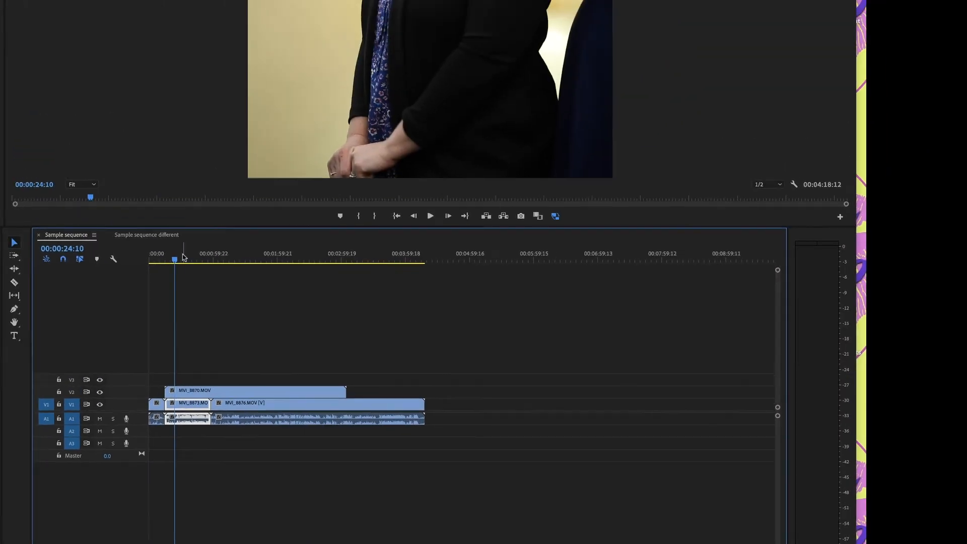
drag(255, 92, 342, 94)
drag(221, 292, 217, 293)
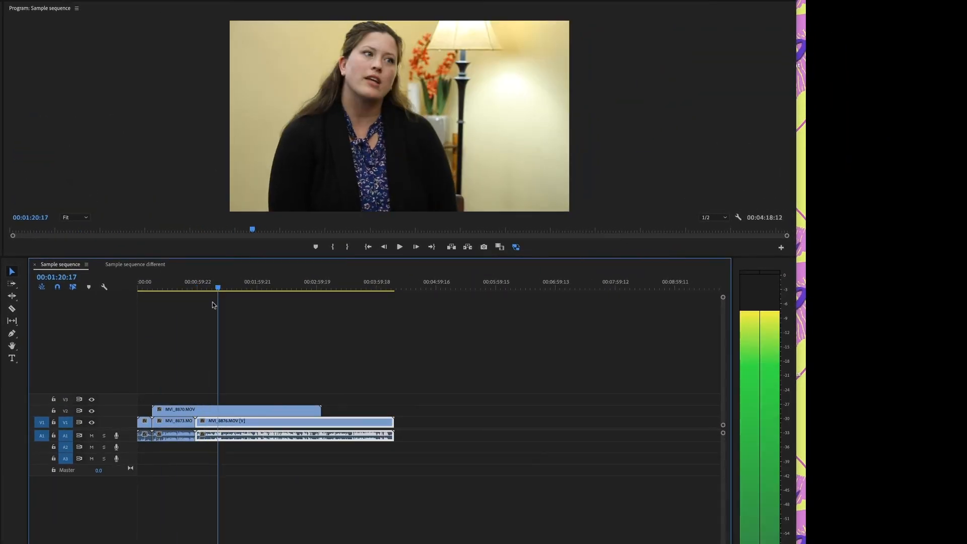
Select the V2 clip MVI_8870.MOV and the V1 clips beneath it in turn to examine how they are stacked.
click(227, 422)
click(177, 411)
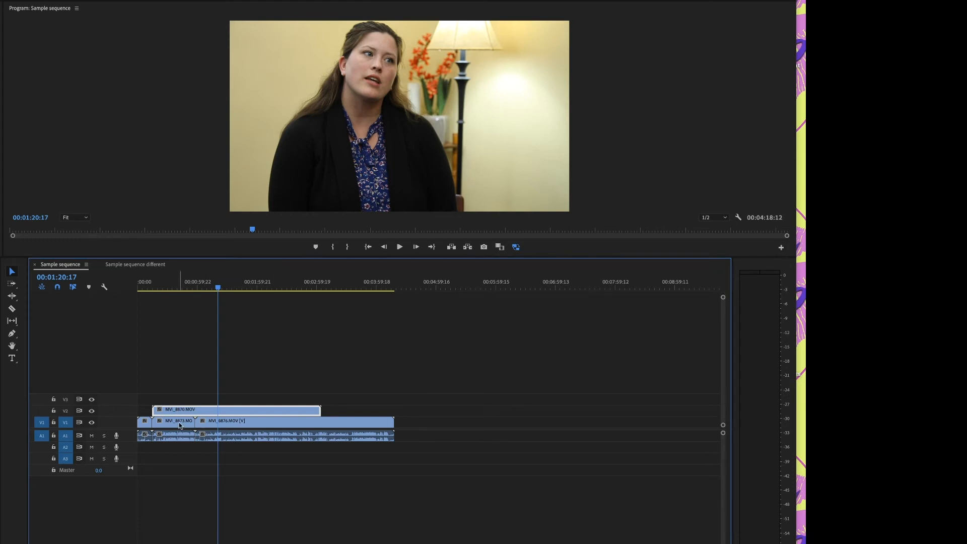
click(180, 424)
click(196, 423)
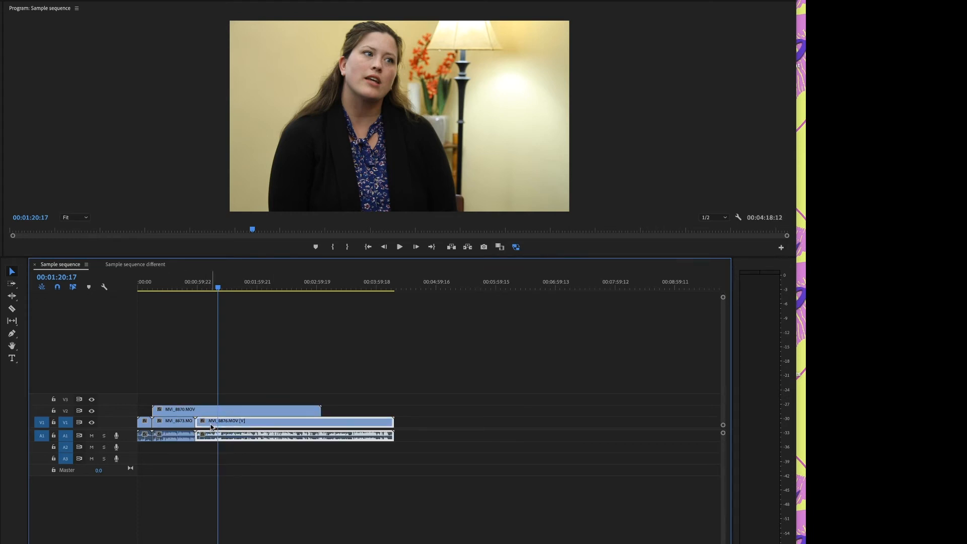
click(184, 410)
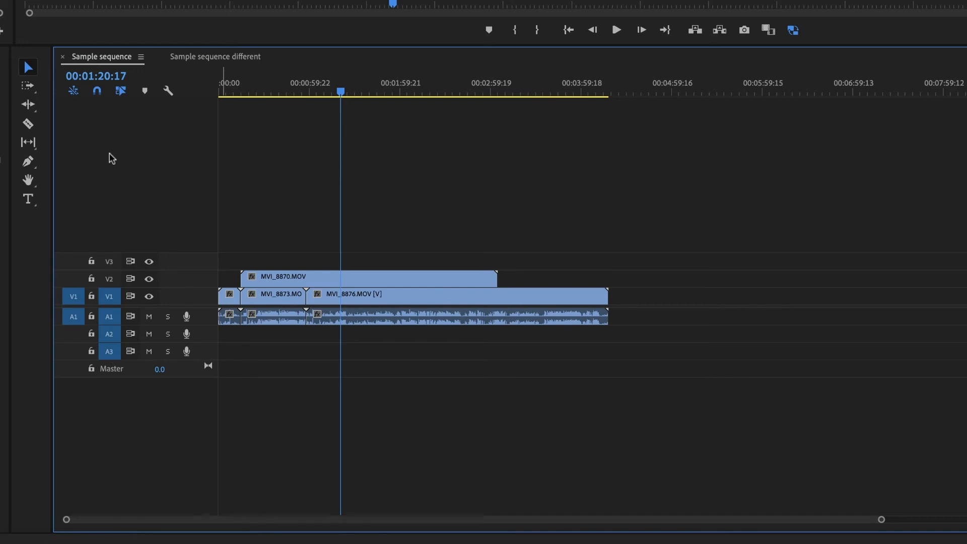
Examine the Add Tracks options for video, audio and submix tracks, and leave without adding any.
right_click(132, 160)
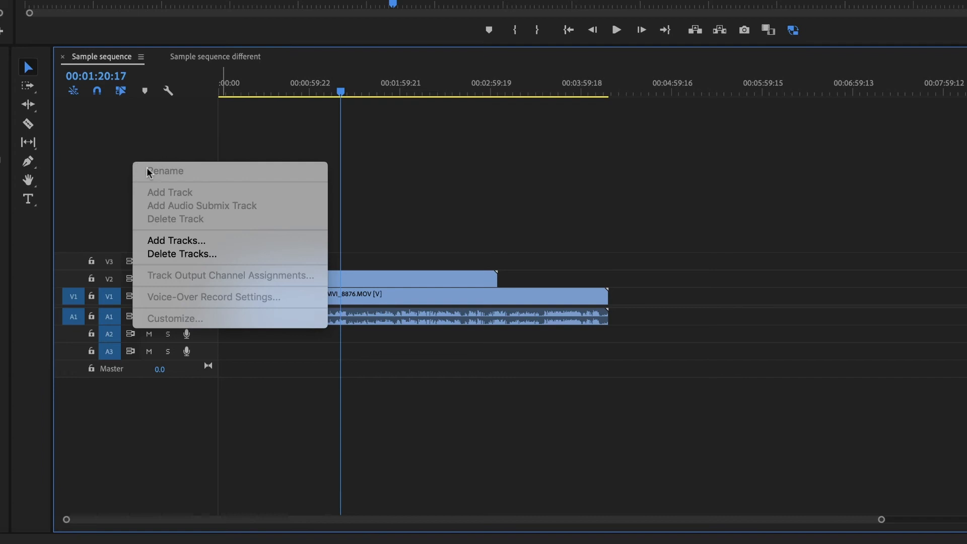
click(194, 242)
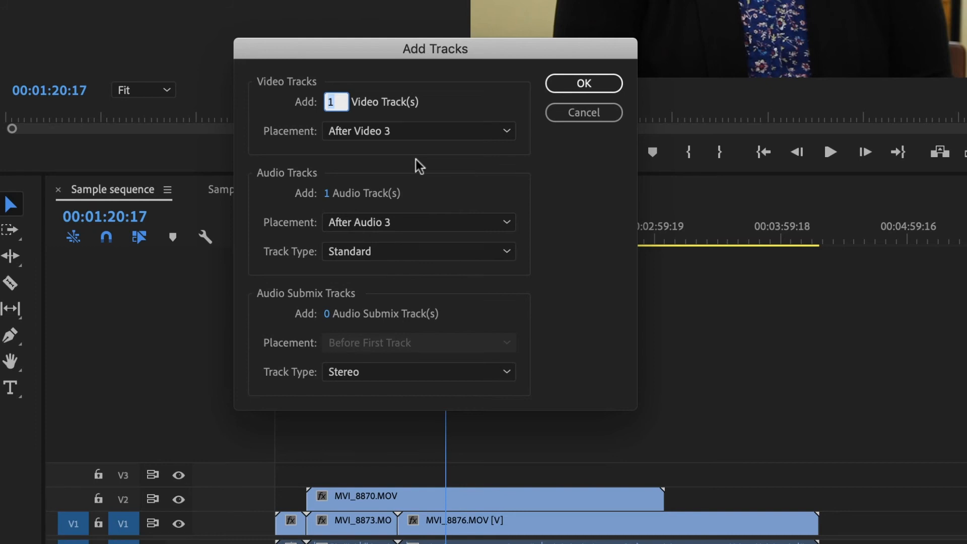
click(594, 113)
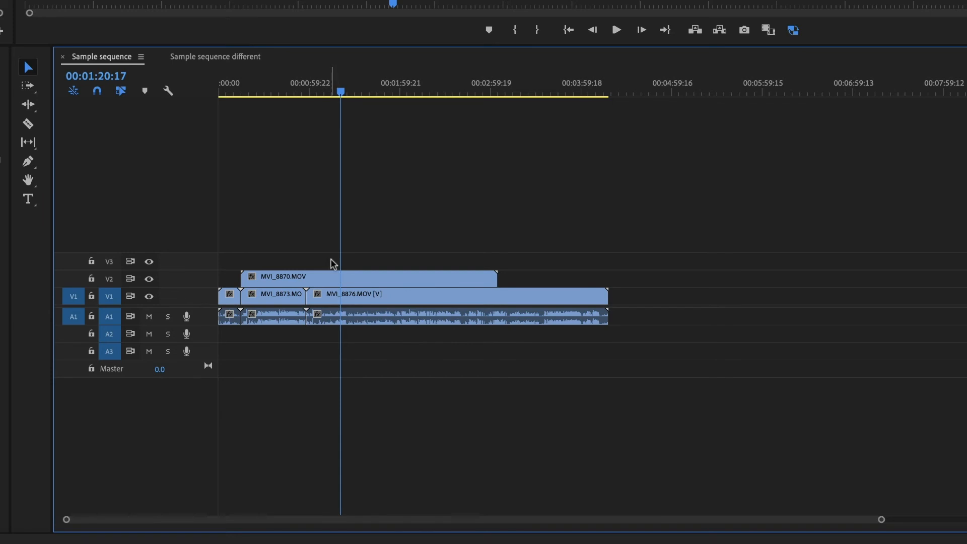
Scrub the playhead to 00:00:47:23 and compare the overlapping clips MVI_8870.MOV and MVI_8873.MOV by selecting each.
drag(341, 92, 291, 96)
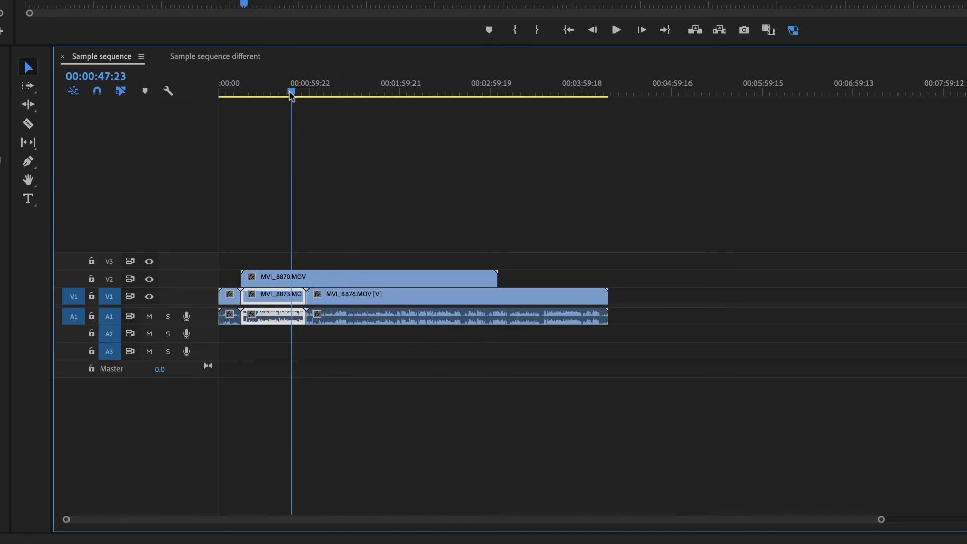
click(262, 283)
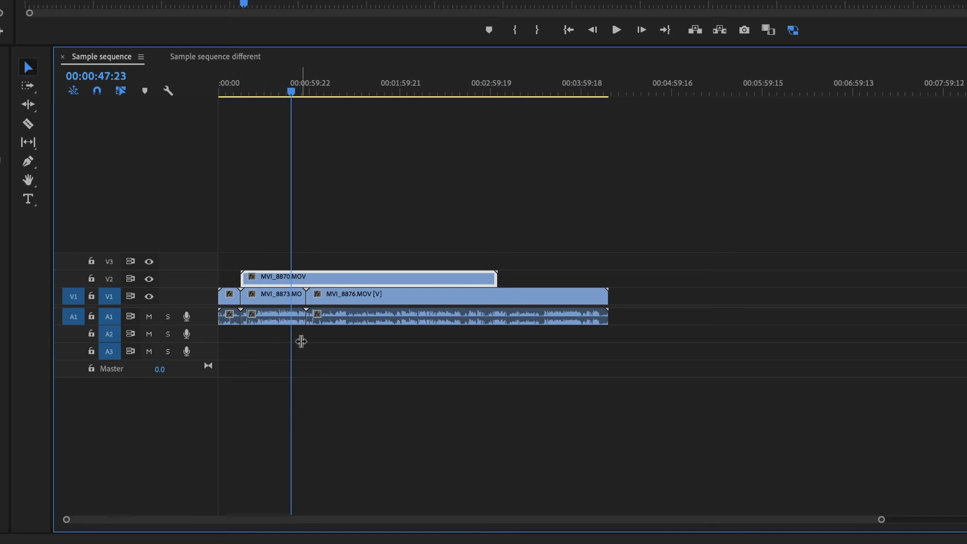
click(261, 343)
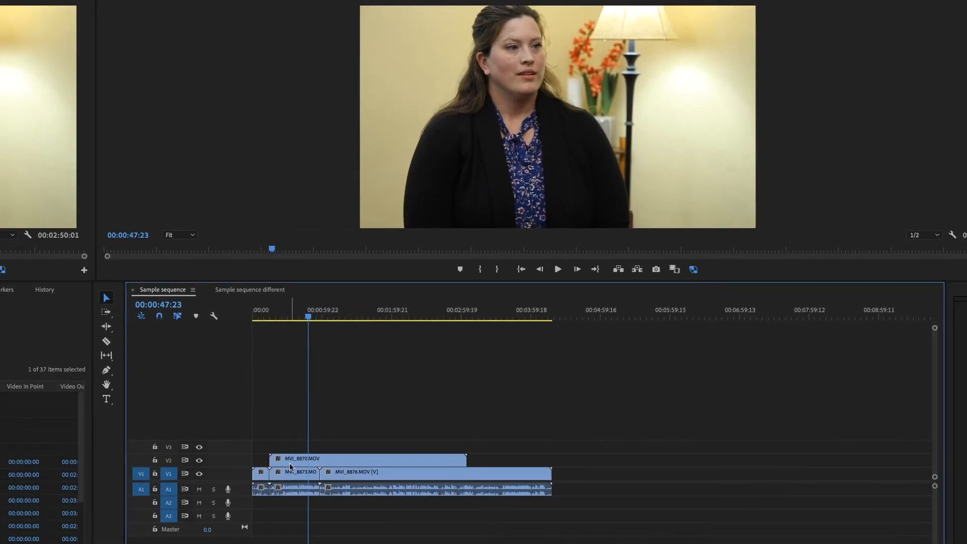
click(267, 283)
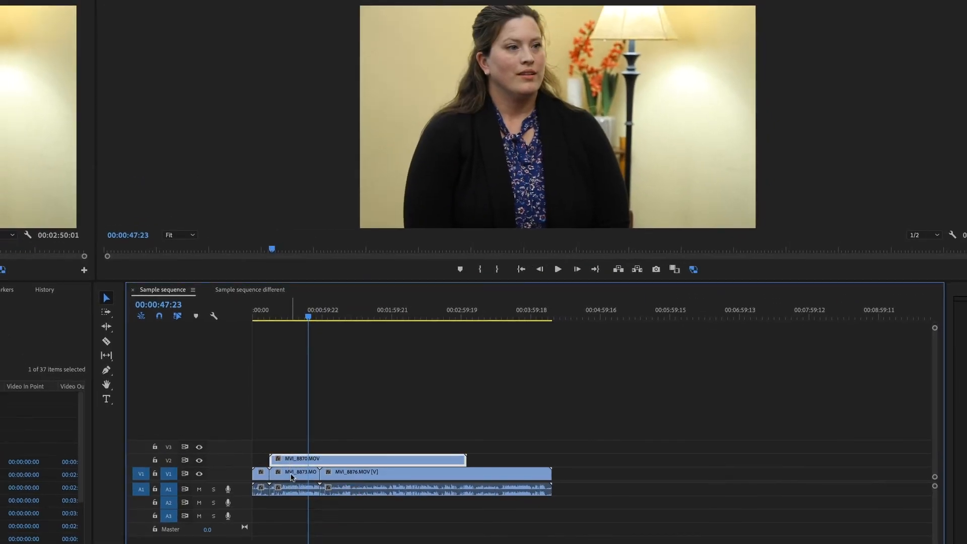
click(292, 475)
click(292, 465)
Hide the output of video track V2 and scrub to 00:00:45:04, toggling its visibility to compare before leaving it hidden.
click(199, 461)
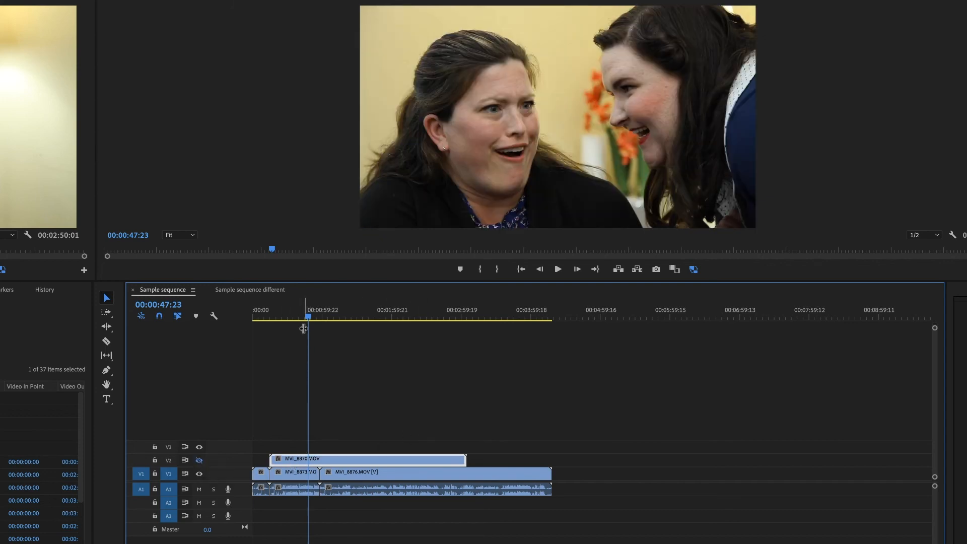
drag(309, 318, 304, 318)
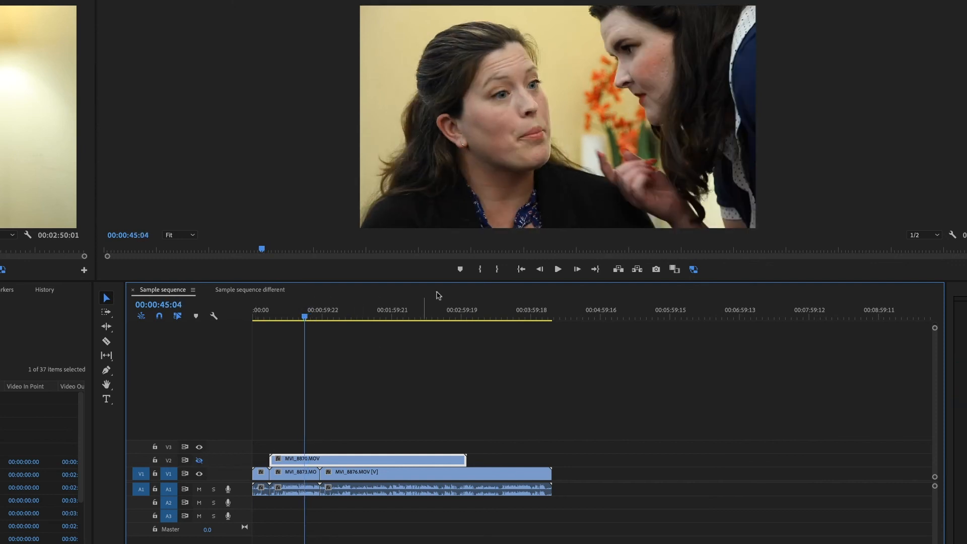
click(200, 460)
click(200, 460)
click(199, 460)
click(199, 460)
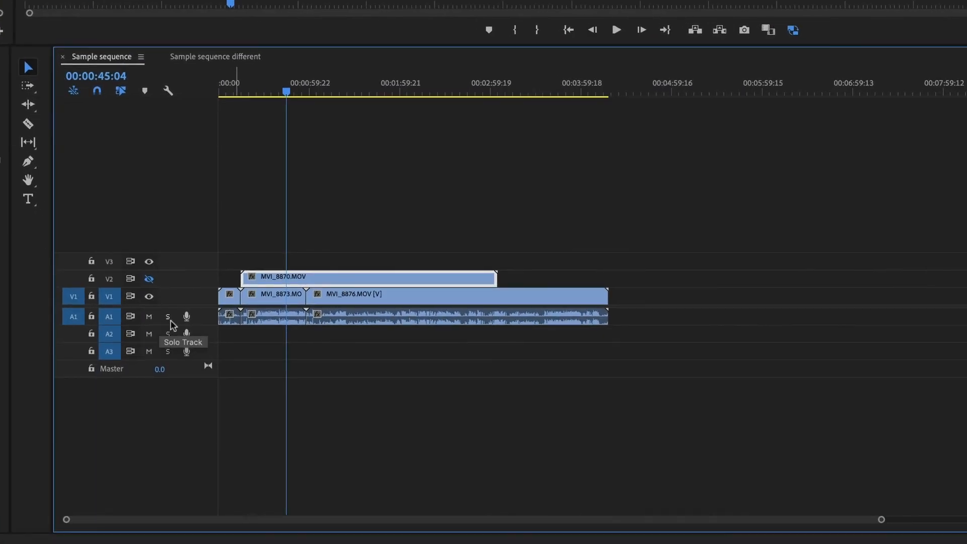
Try muting and soloing audio track A1, switching each off again.
click(149, 317)
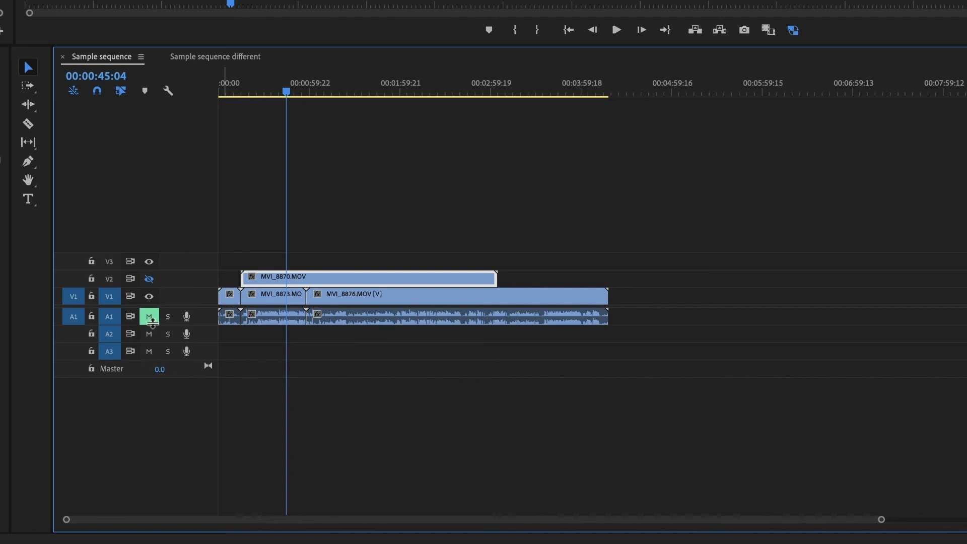
click(149, 317)
click(169, 319)
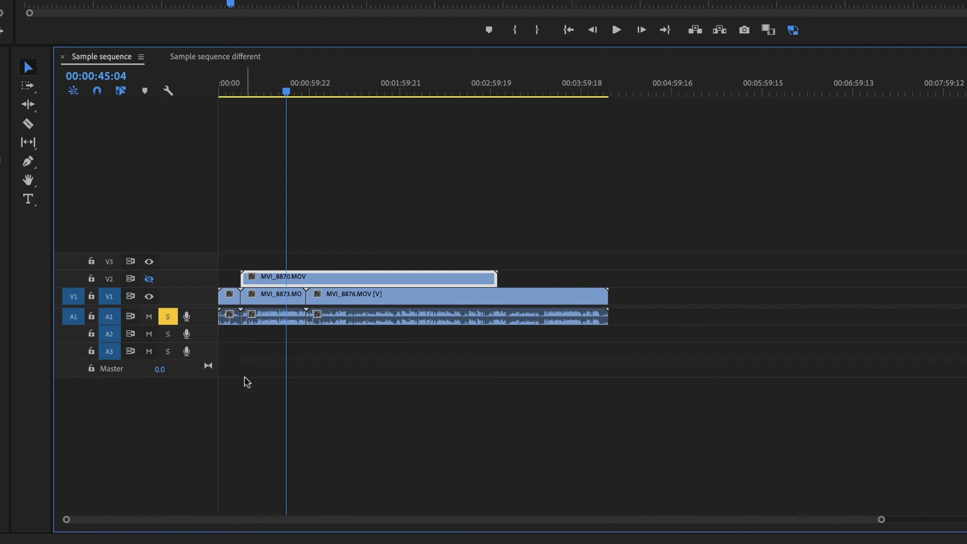
click(168, 316)
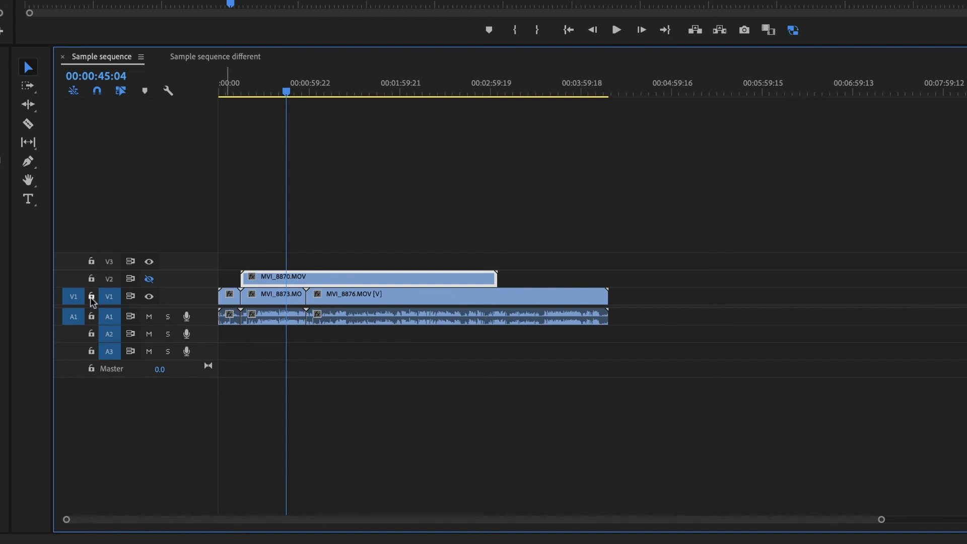
Lock video track V2.
click(92, 280)
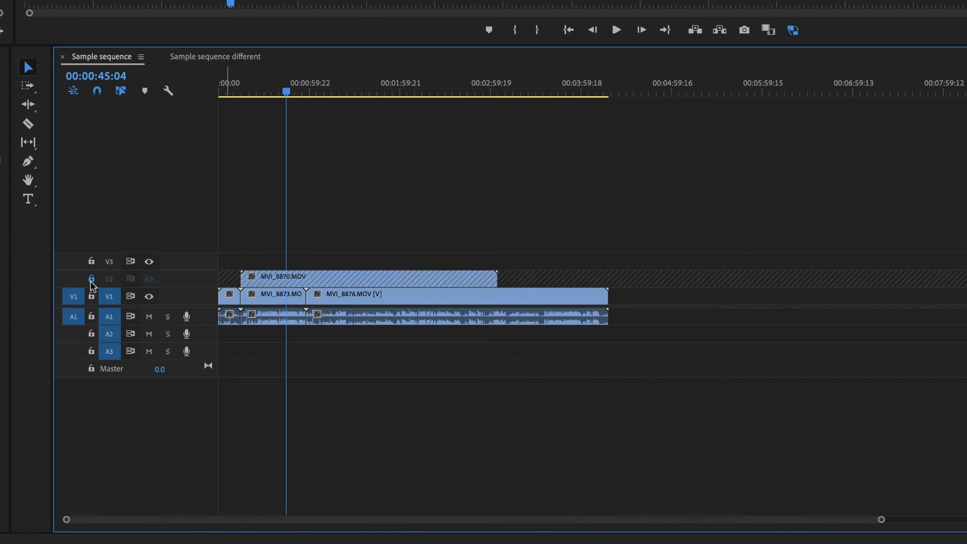